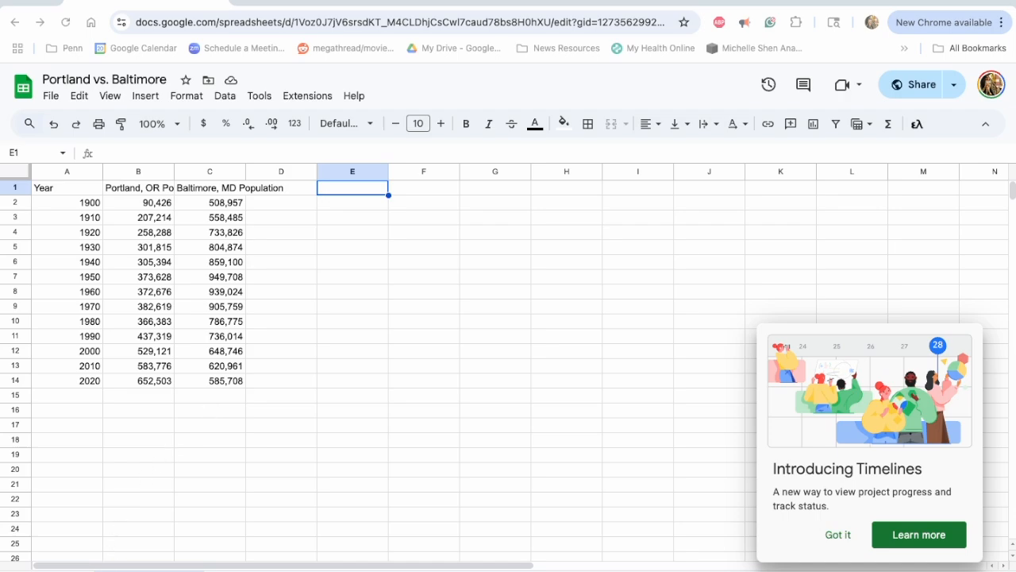
# - Look through the data sheets of the Portland vs. Baltimore spreadsheet and return to the city population sheet
pyautogui.click(286, 570)
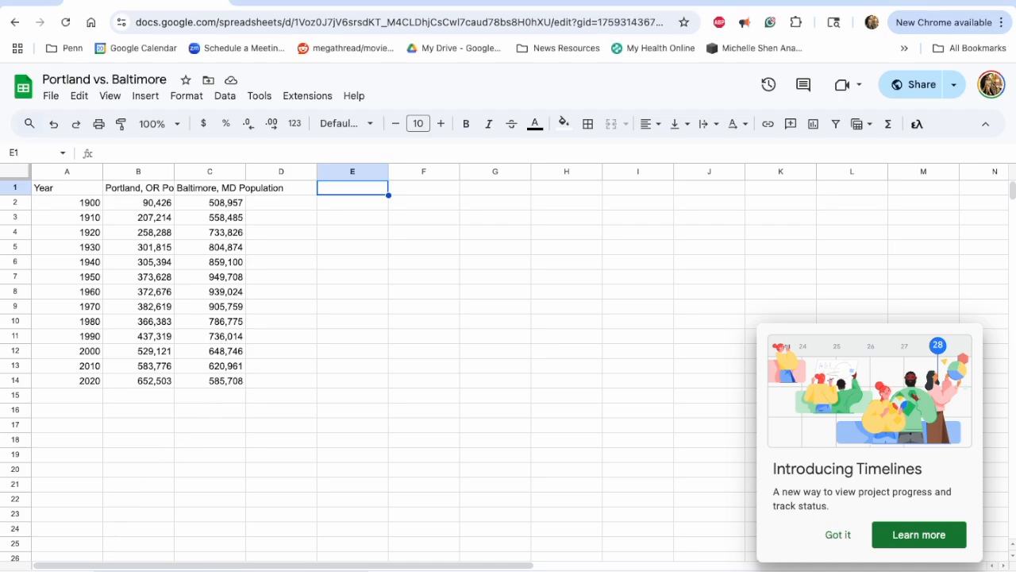
pyautogui.click(437, 570)
pyautogui.click(544, 571)
pyautogui.click(640, 571)
pyautogui.click(738, 570)
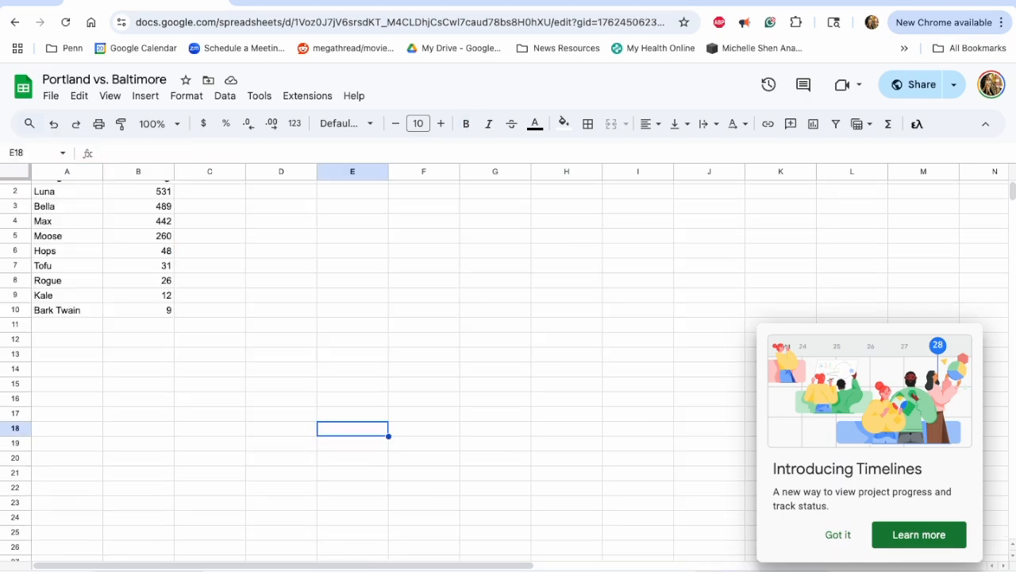
pyautogui.click(149, 571)
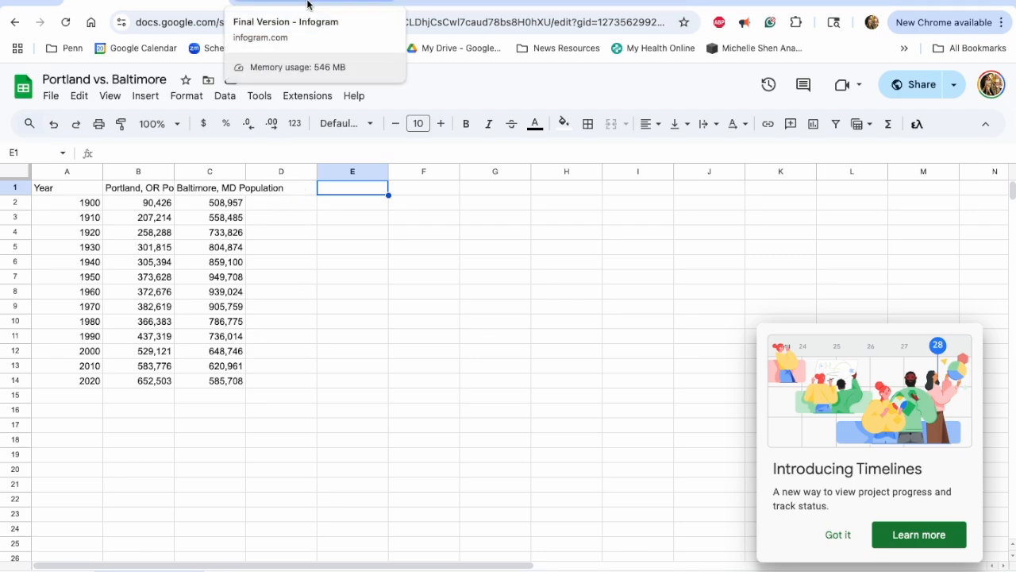
# - Switch to the Final Version project in Infogram and review its charts and text from the population section to the art museum bubble chart
pyautogui.click(308, 4)
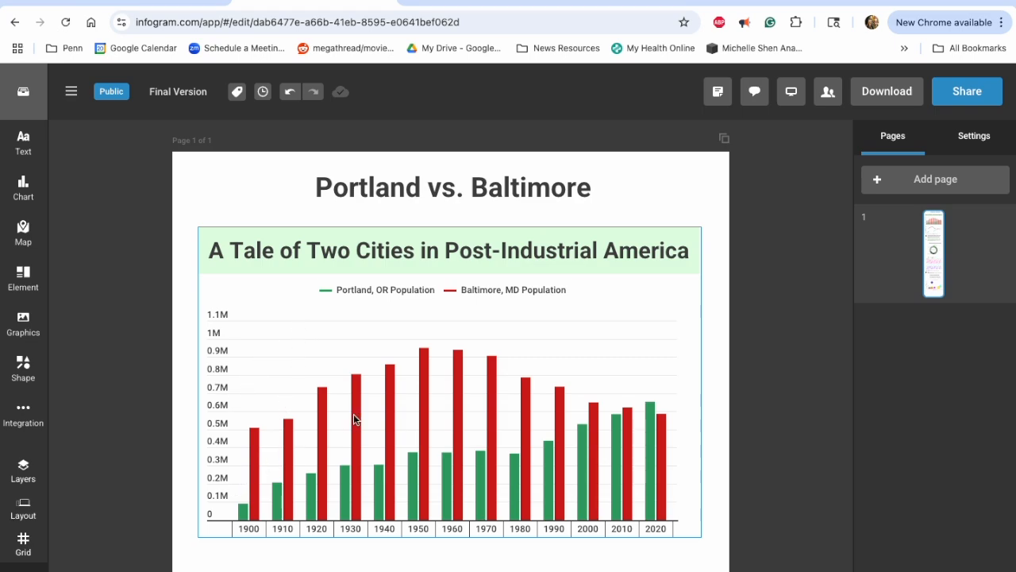
pyautogui.scroll(-5, 628, 471)
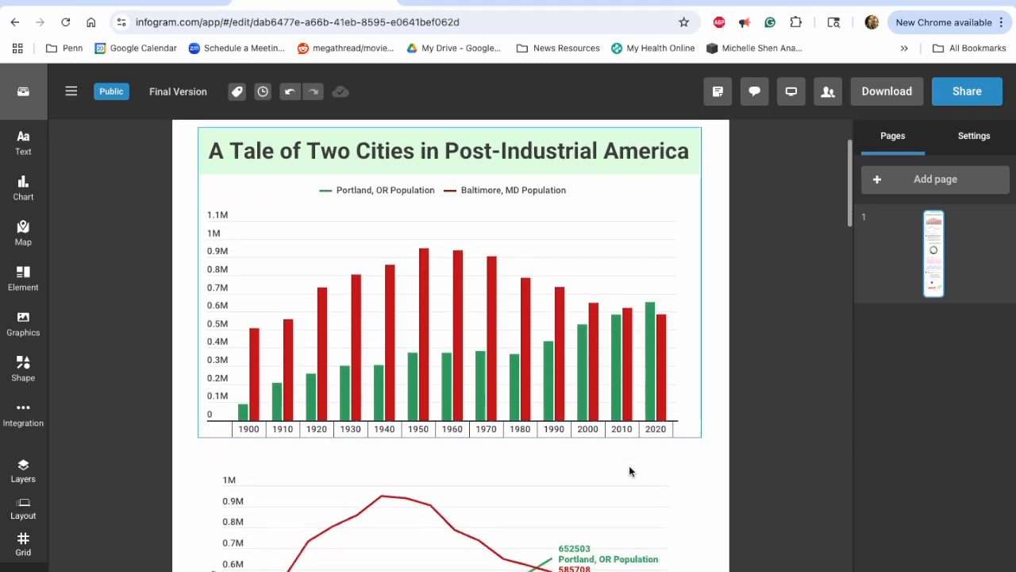
pyautogui.scroll(-2, 356, 458)
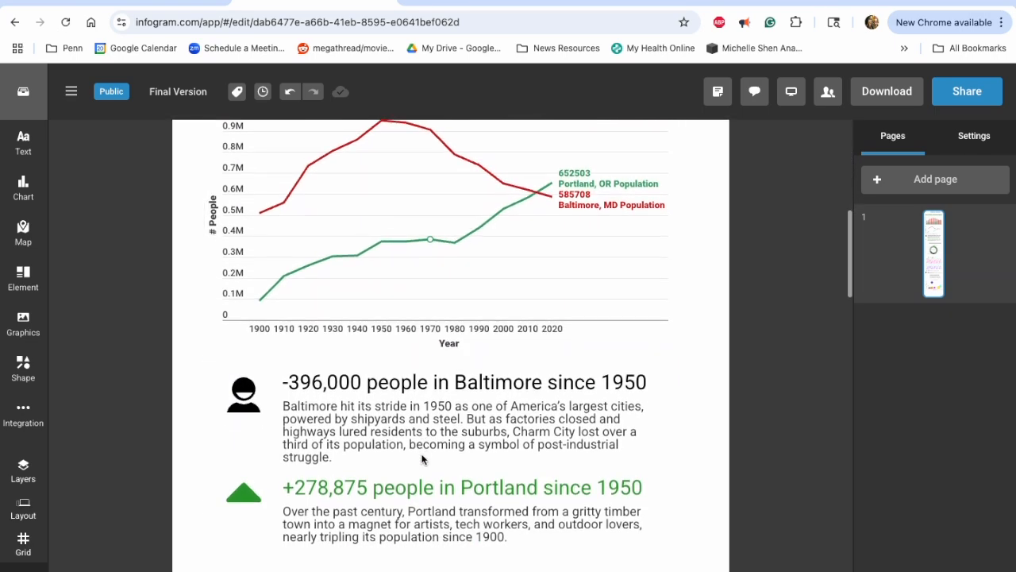
pyautogui.scroll(-1, 433, 502)
pyautogui.scroll(-5, 433, 502)
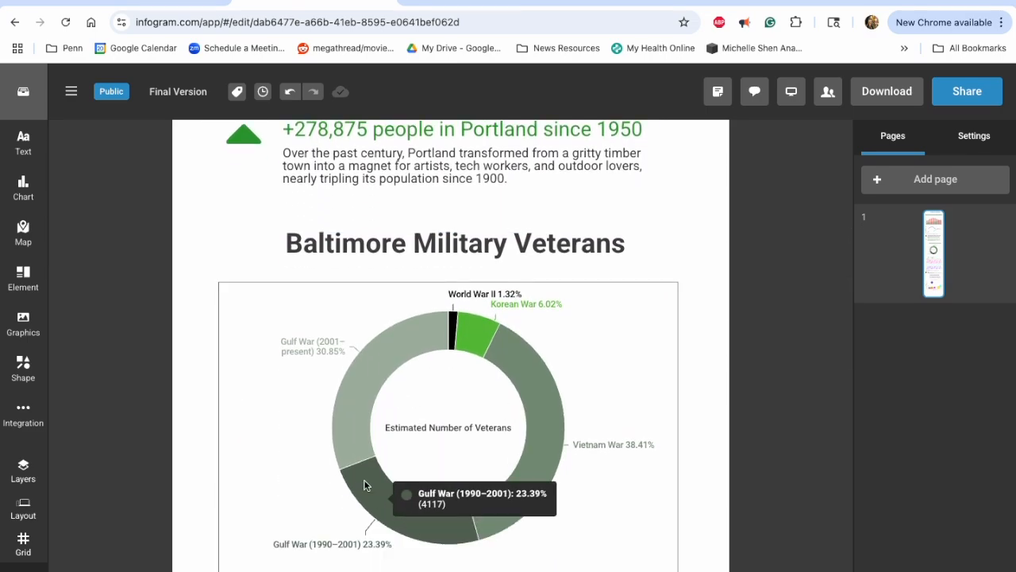
pyautogui.scroll(-7, 521, 340)
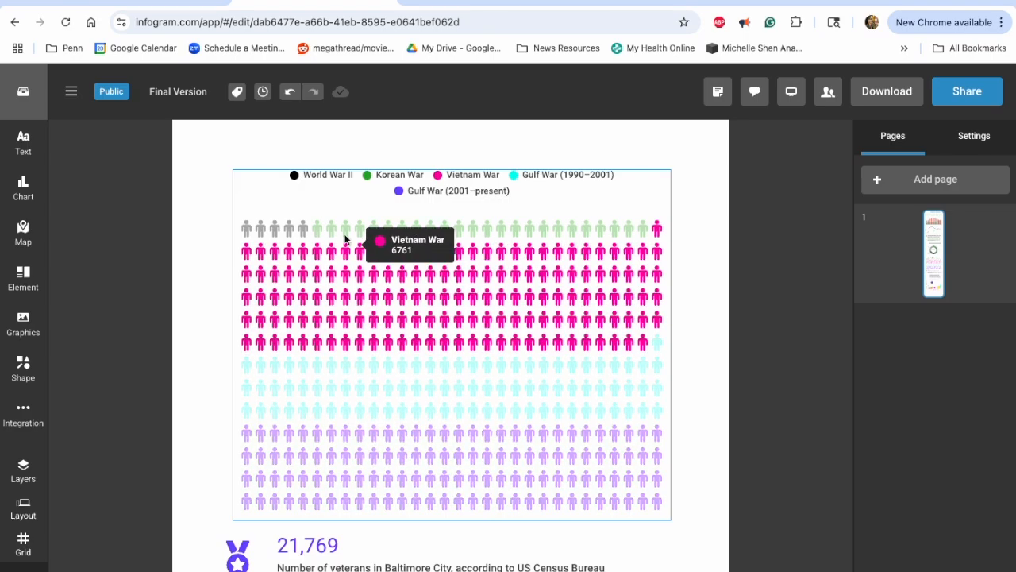
pyautogui.scroll(-2, 448, 469)
pyautogui.scroll(-3, 448, 467)
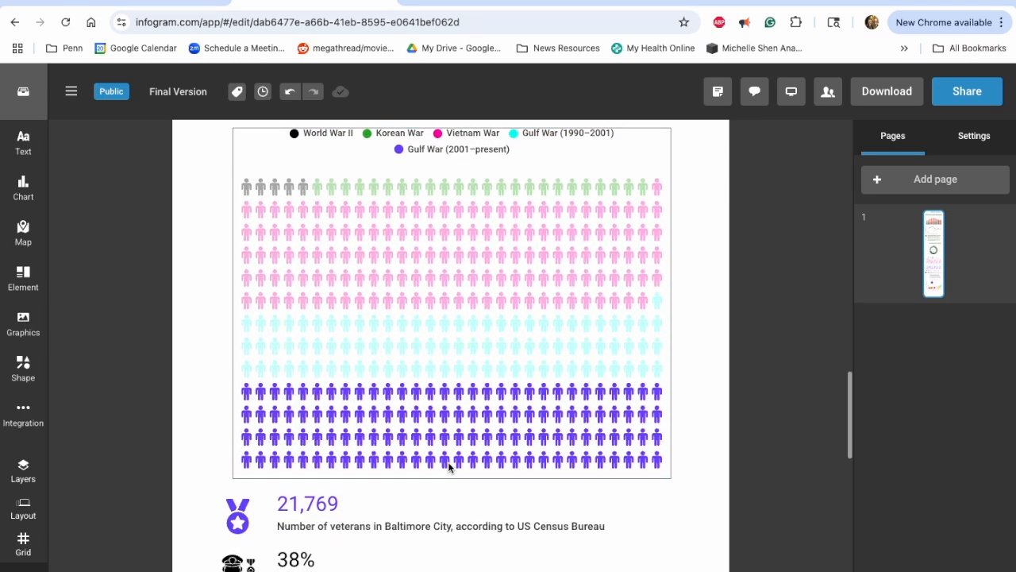
pyautogui.scroll(-1, 449, 420)
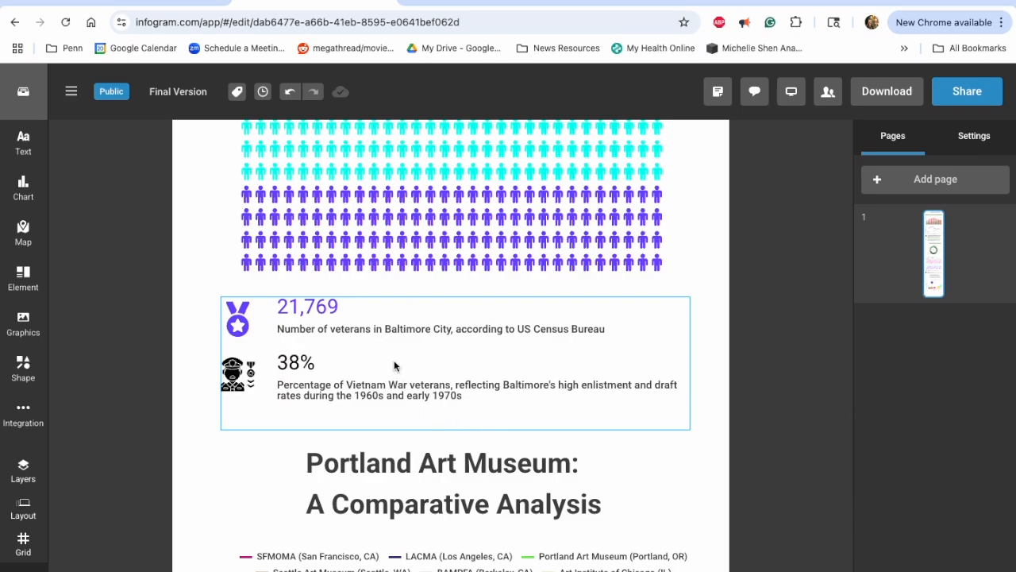
pyautogui.scroll(-4, 428, 477)
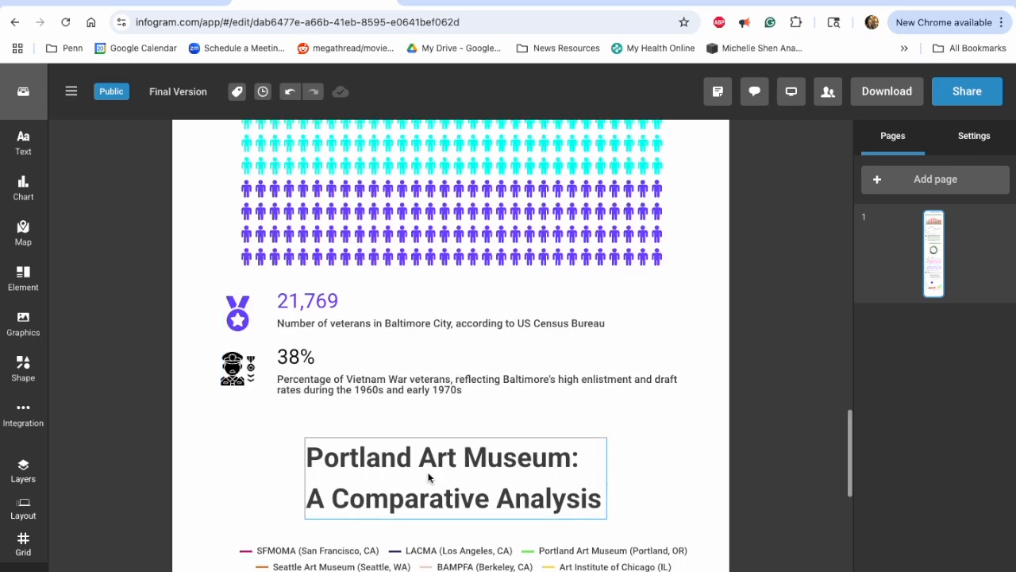
pyautogui.scroll(-1, 428, 476)
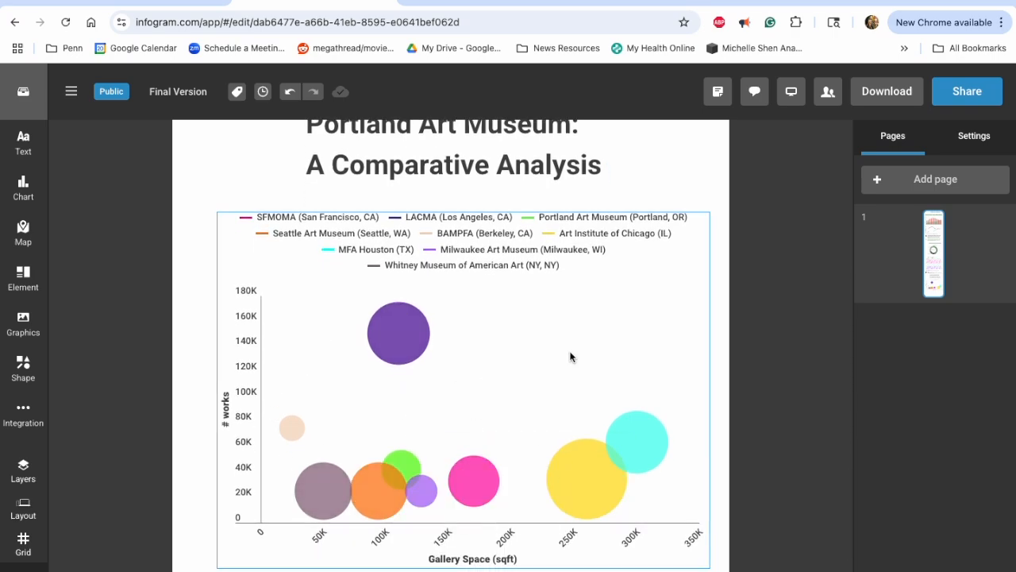
# - Switch to the Working version project in Infogram and insert a grouped column chart
pyautogui.click(481, 4)
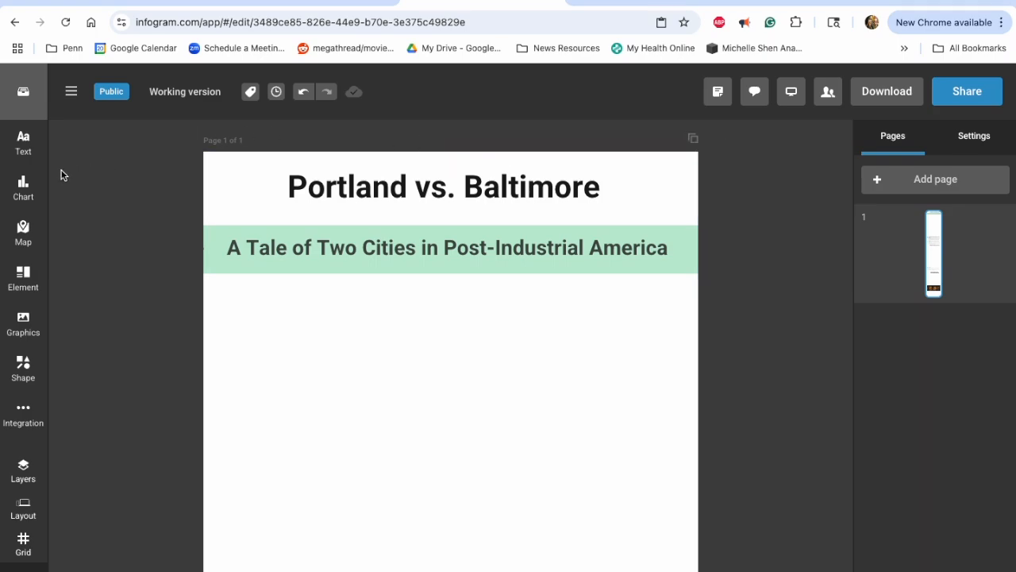
pyautogui.click(24, 192)
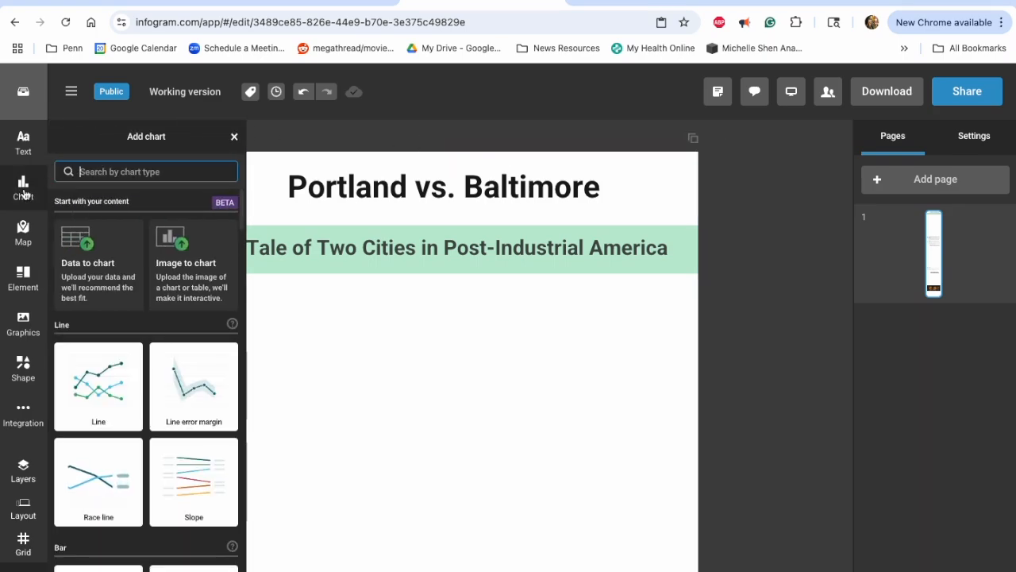
pyautogui.scroll(-1, 186, 284)
pyautogui.scroll(-12, 150, 420)
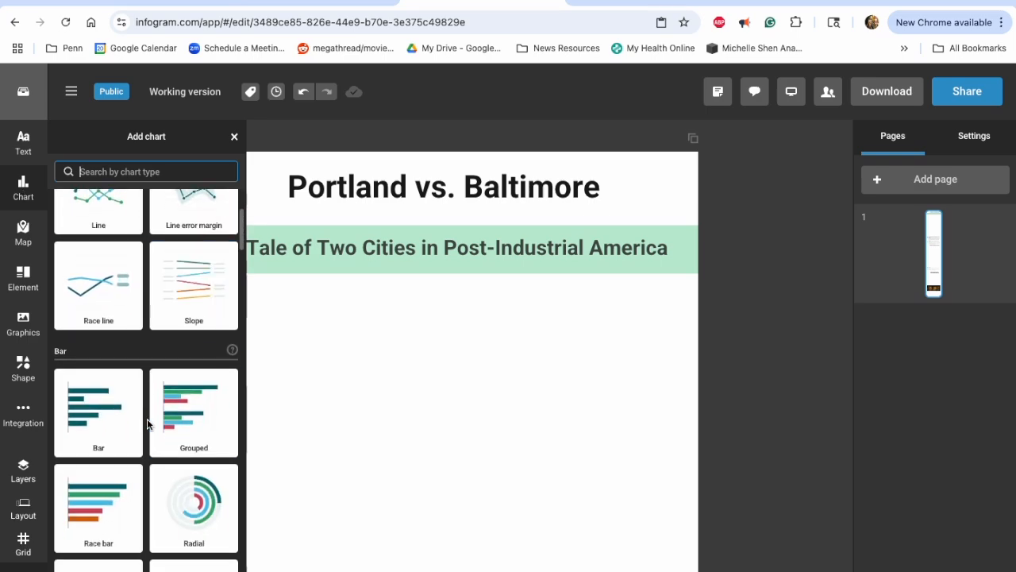
pyautogui.scroll(-6, 146, 423)
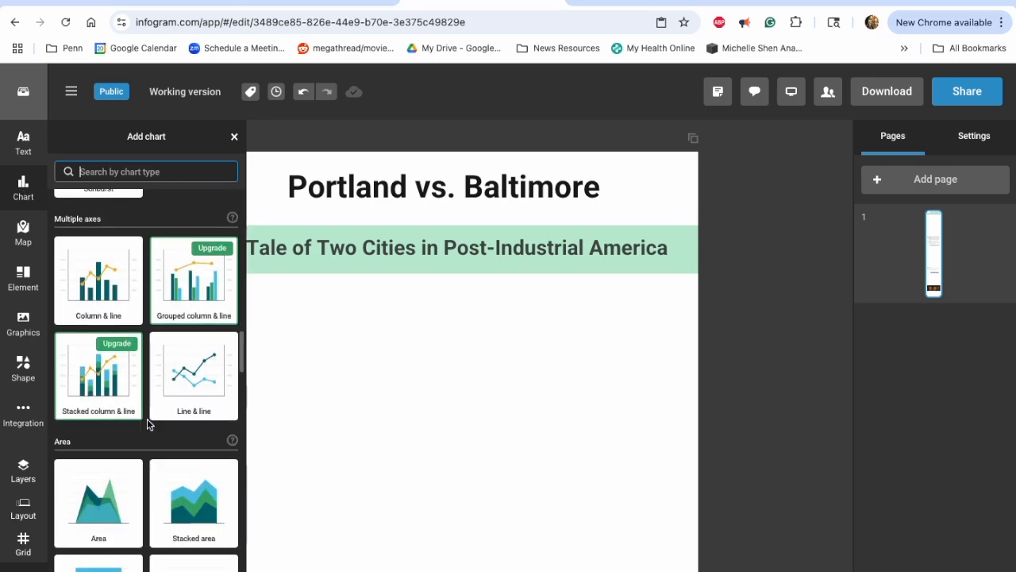
pyautogui.scroll(8, 147, 423)
pyautogui.scroll(1, 147, 423)
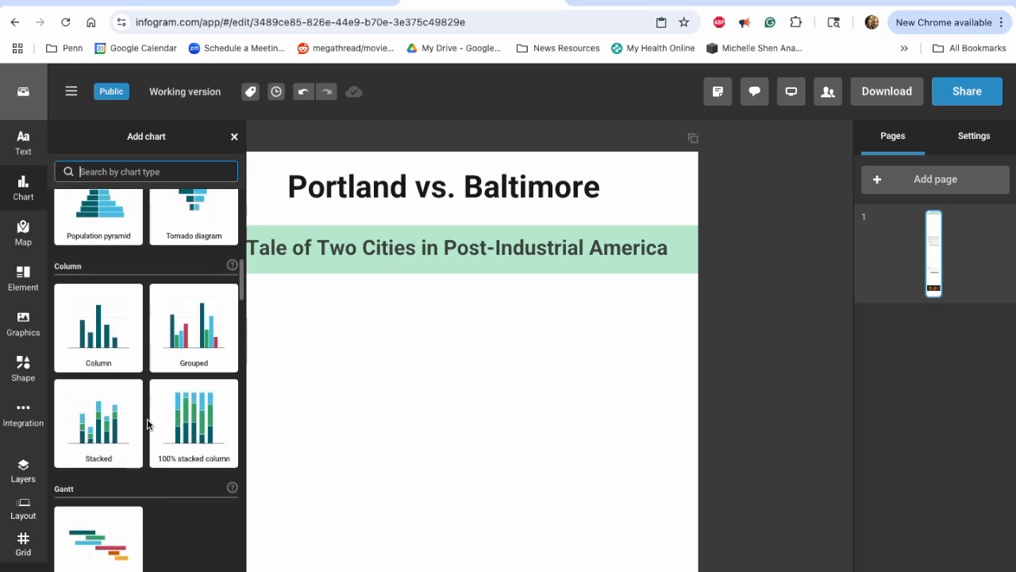
pyautogui.moveTo(198, 330)
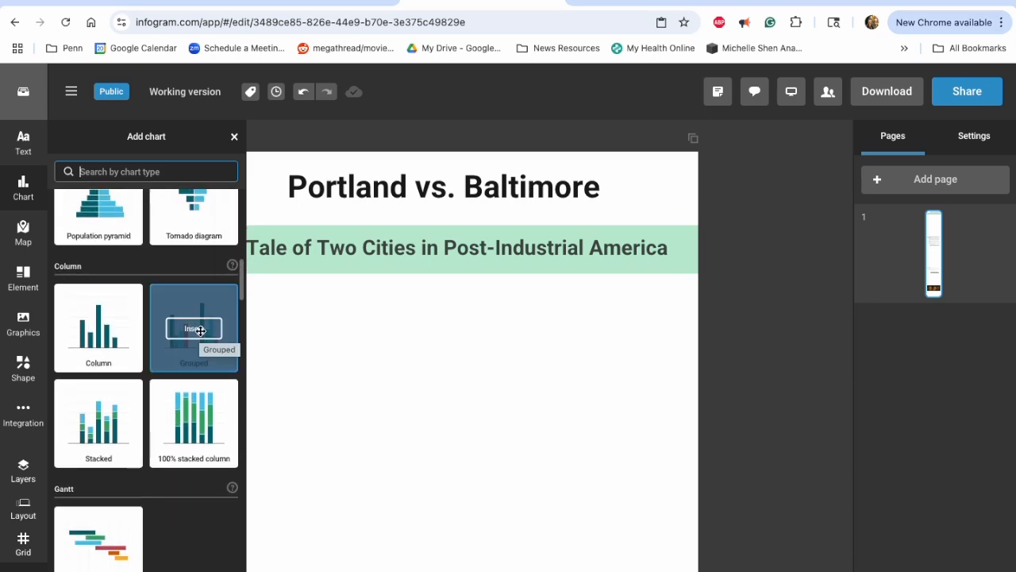
pyautogui.click(190, 328)
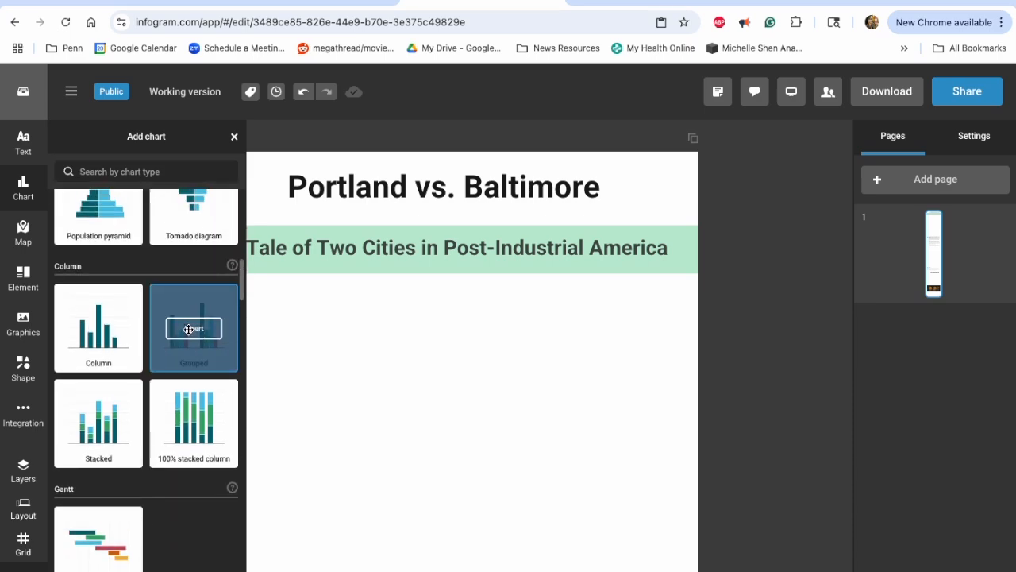
pyautogui.click(747, 364)
# - Move the new chart into the blank area below the "A Tale of Two Cities in Post-Industrial America" heading
pyautogui.scroll(-3, 410, 383)
pyautogui.moveTo(450, 284); pyautogui.dragTo(444, 378)
pyautogui.scroll(2, 450, 385)
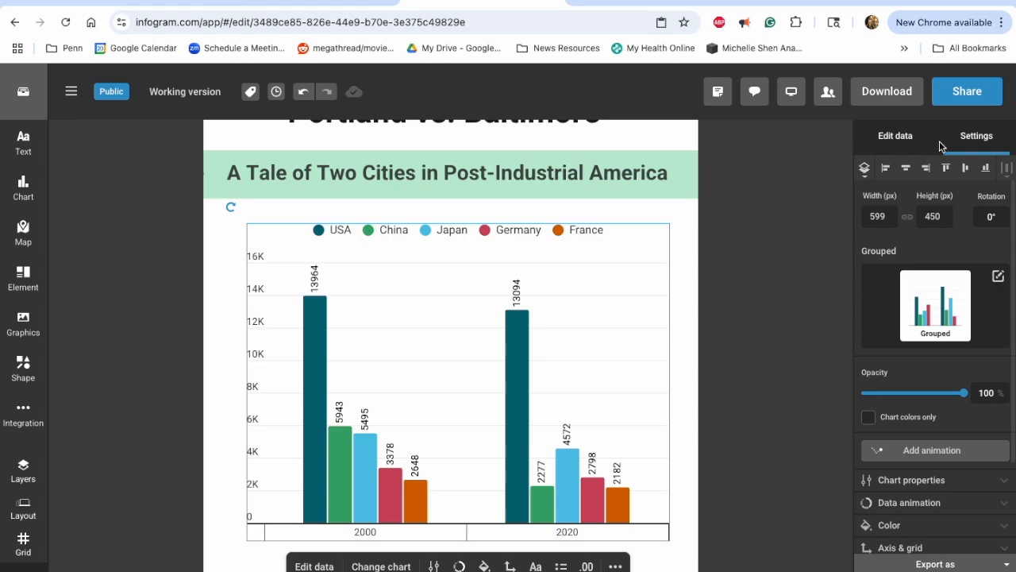
# - Clear the sample data from cells A1:F7 of the chart's data sheet
pyautogui.click(896, 142)
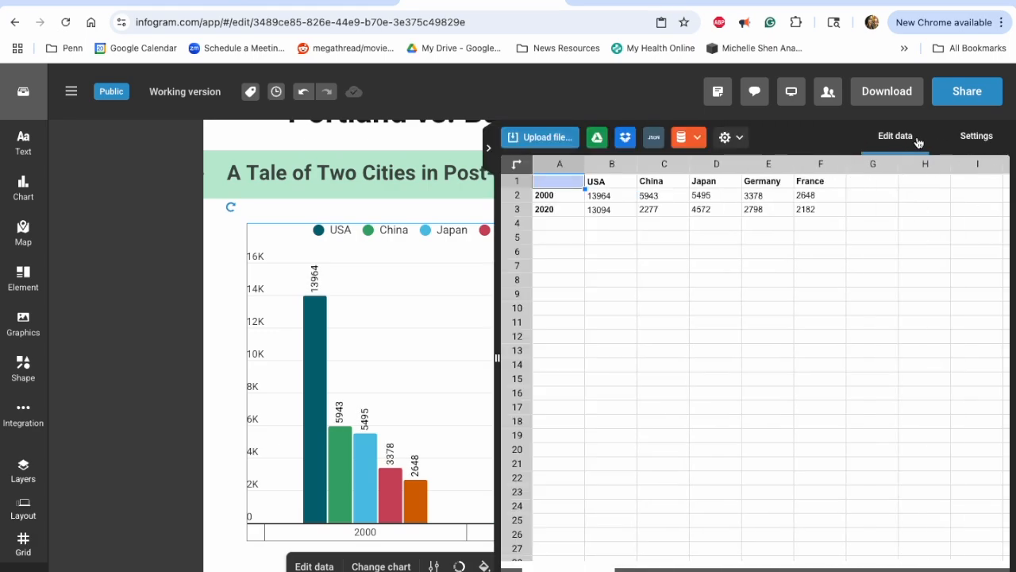
pyautogui.click(976, 141)
pyautogui.click(893, 141)
pyautogui.moveTo(560, 181); pyautogui.dragTo(818, 272)
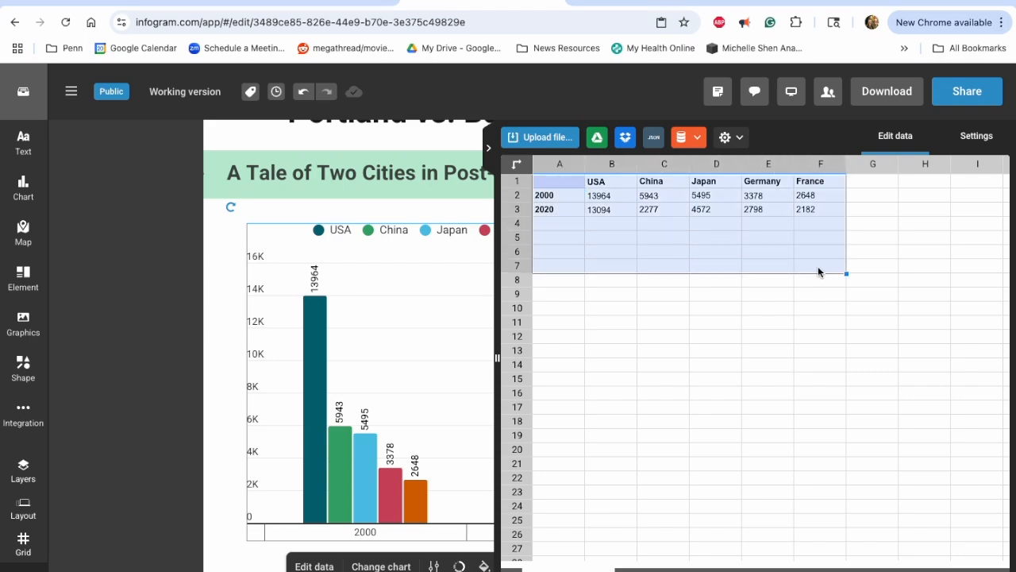
pyautogui.press('Delete')
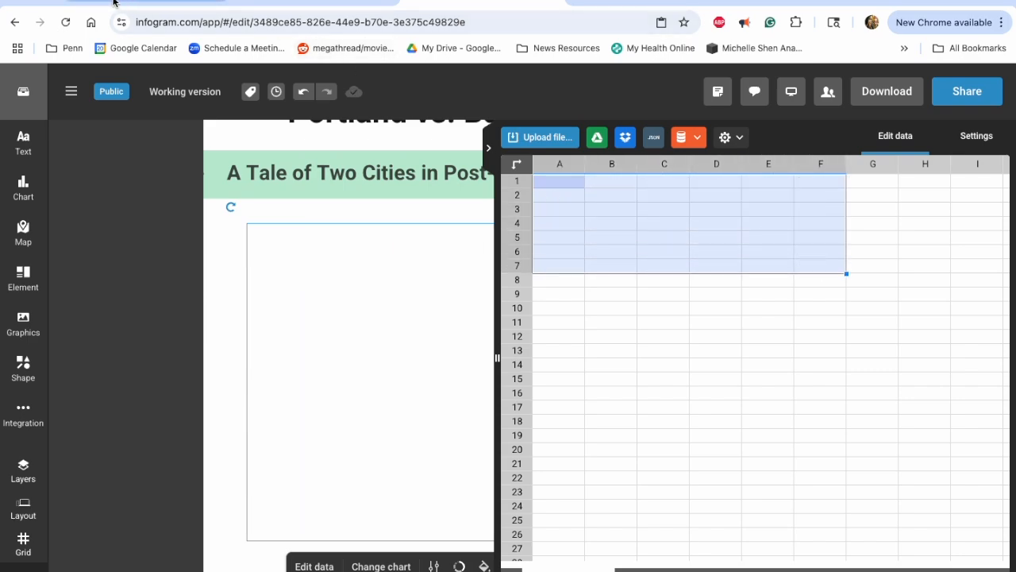
# - Switch to the Google Sheets population sheet and copy the year, Portland and Baltimore data in A1:C14
pyautogui.click(106, 3)
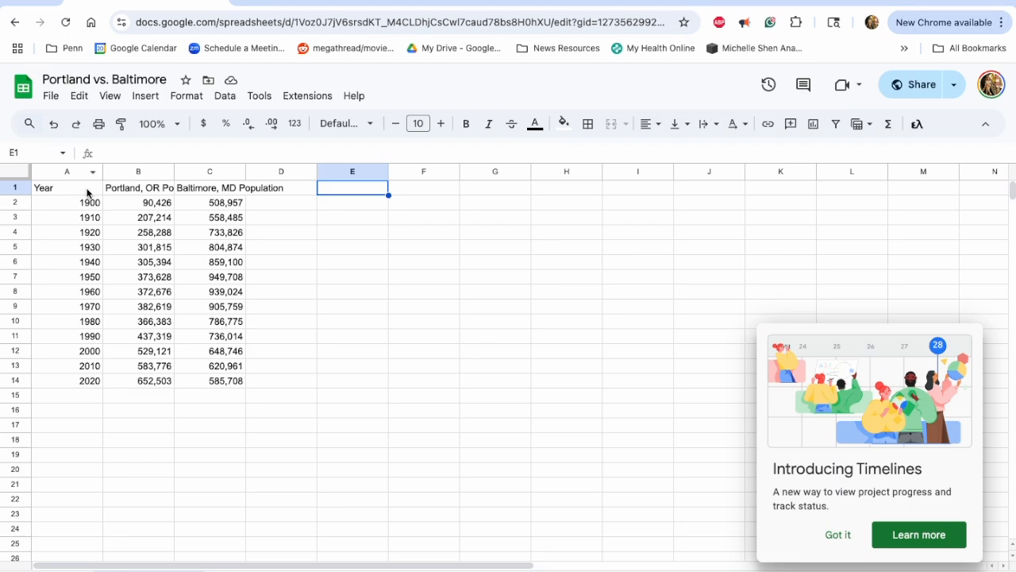
pyautogui.moveTo(80, 191); pyautogui.dragTo(203, 381)
pyautogui.press('super+c')
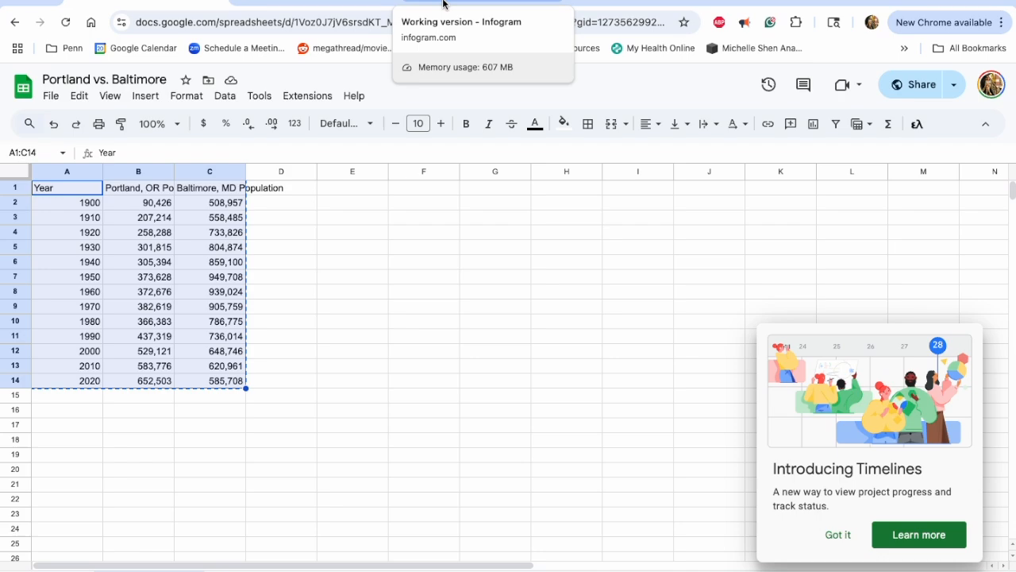
# - Switch back to the Infogram working version and paste the population data into the chart's data sheet starting at A1
pyautogui.click(443, 4)
pyautogui.click(564, 180)
pyautogui.rightClick(564, 180)
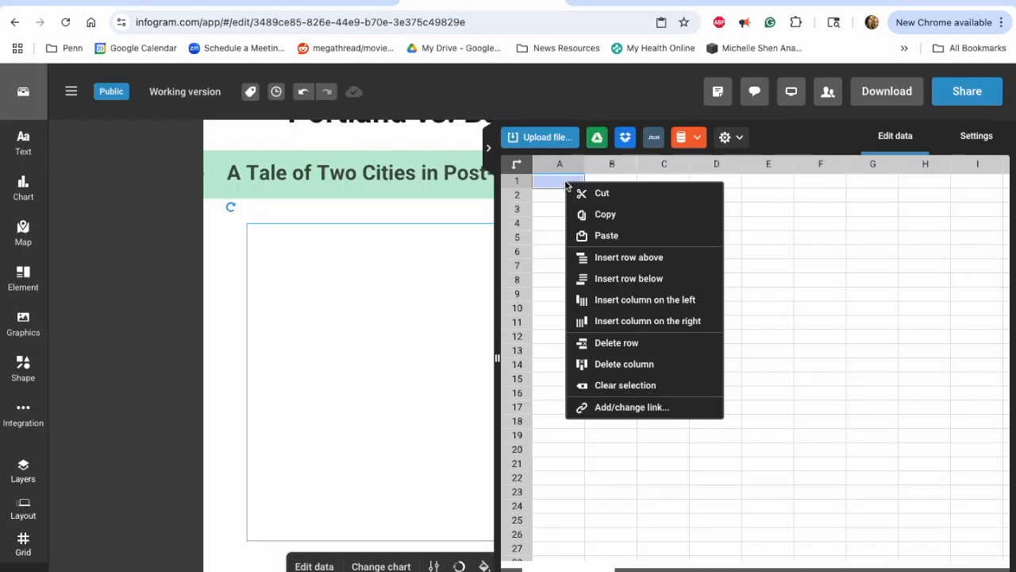
pyautogui.click(597, 235)
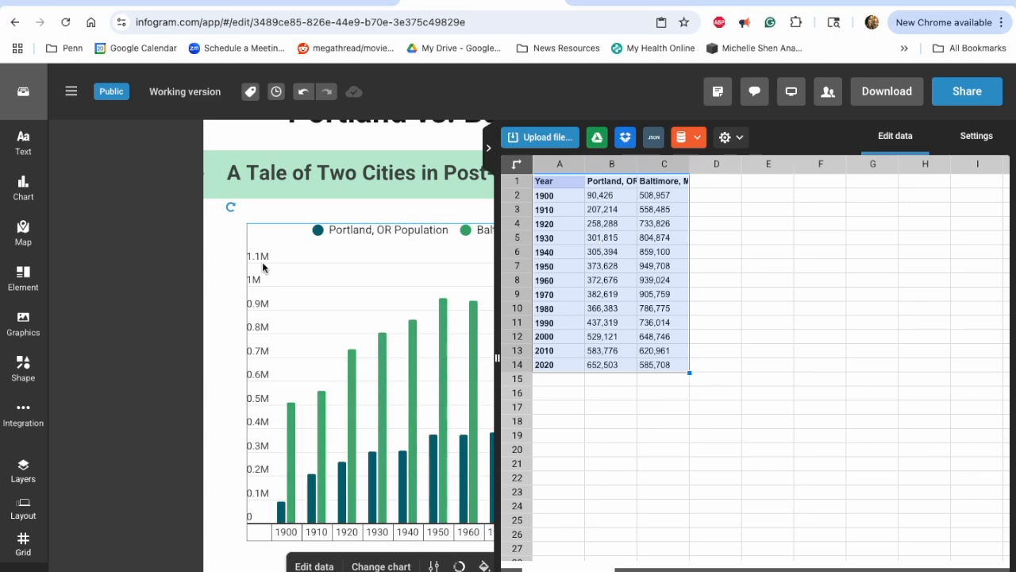
pyautogui.click(219, 282)
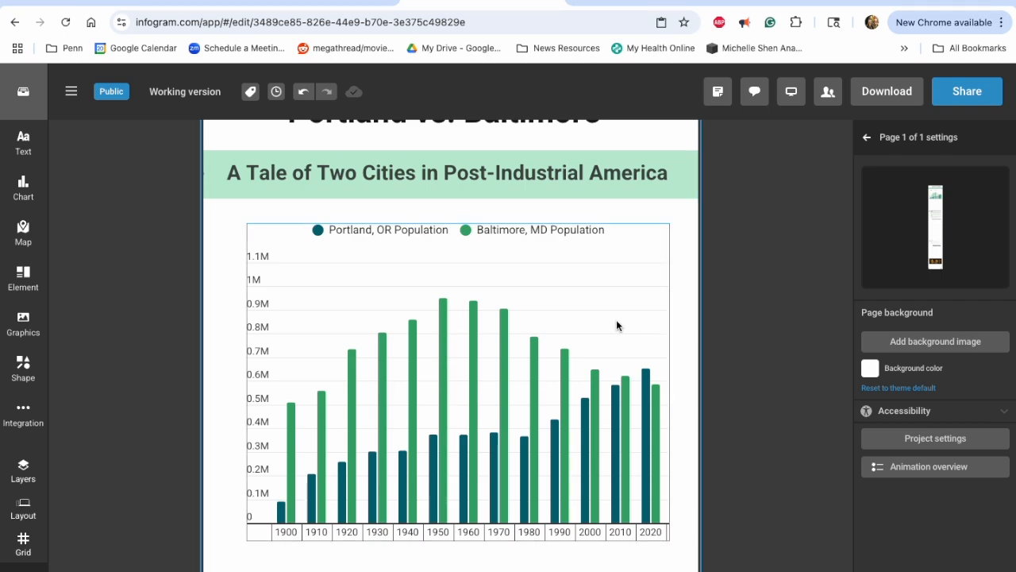
# - Title the grouped column chart's x-axis "Year" and its y-axis "# people"
pyautogui.click(474, 283)
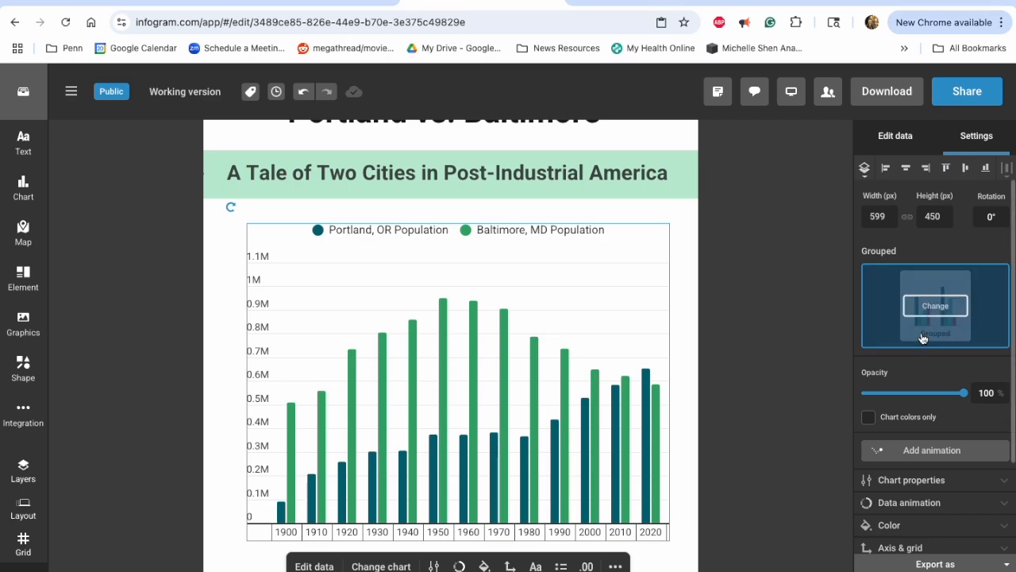
pyautogui.scroll(-1, 913, 435)
pyautogui.scroll(-1, 913, 435)
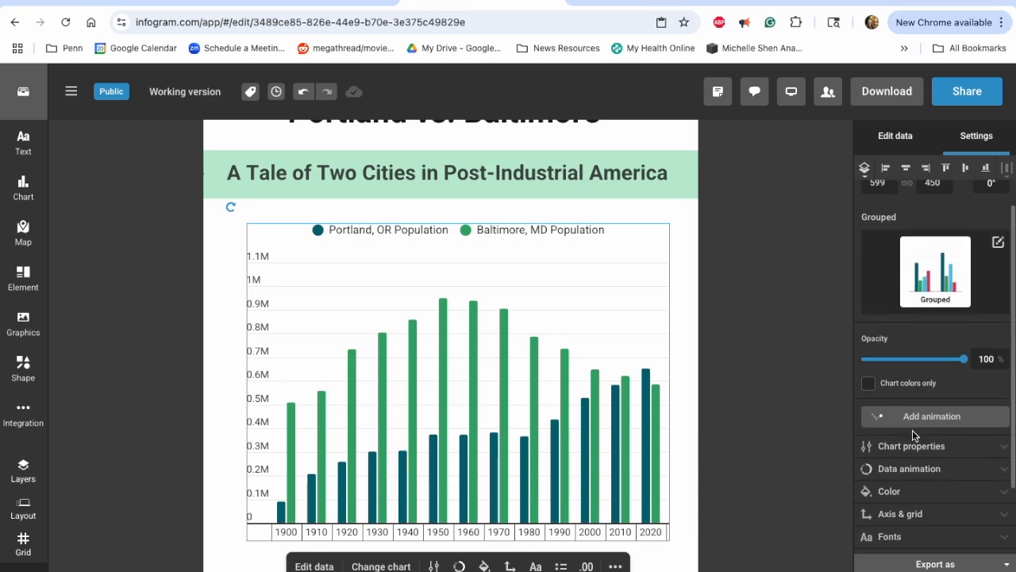
pyautogui.click(933, 514)
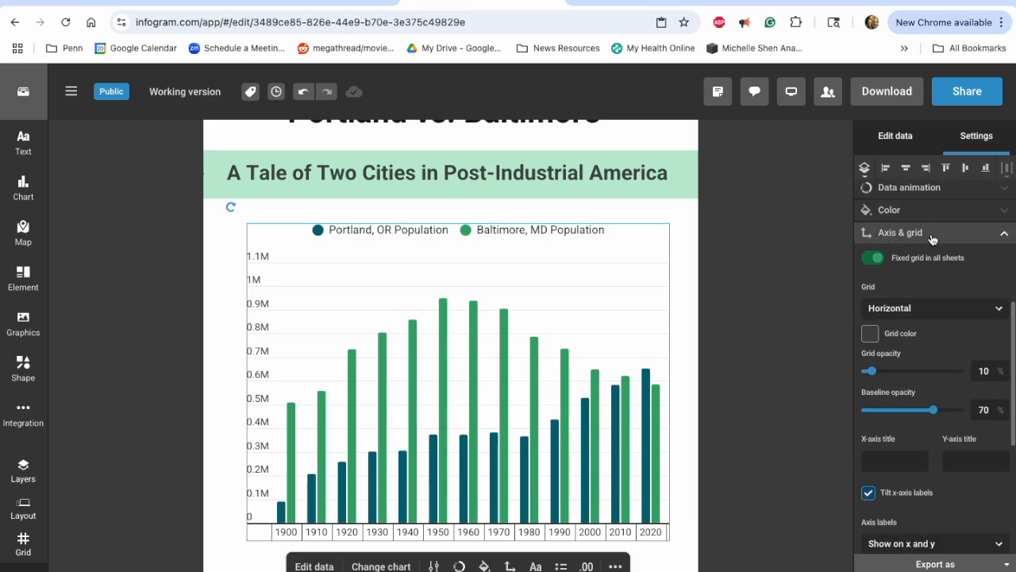
pyautogui.click(878, 458)
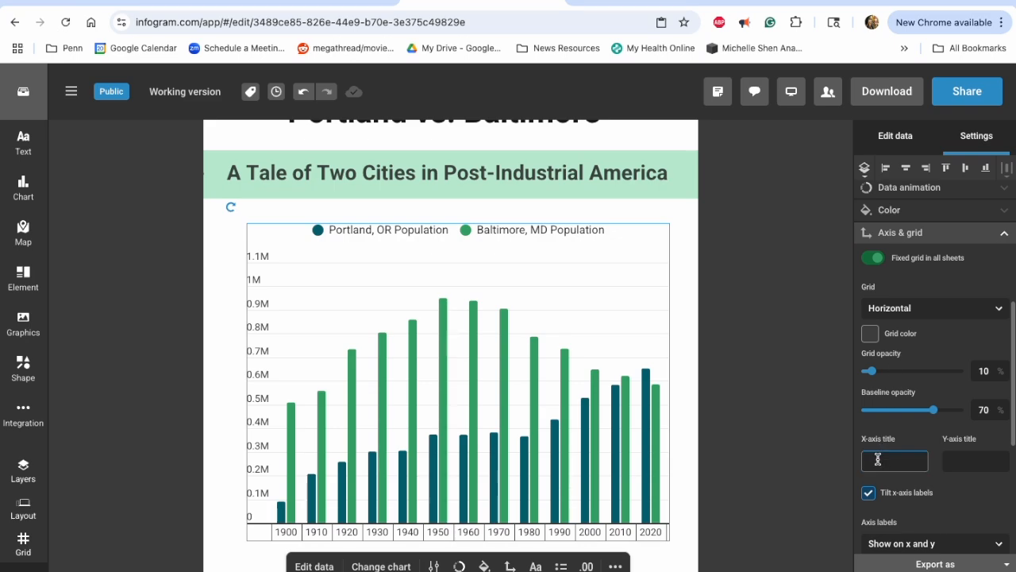
pyautogui.write('Year')
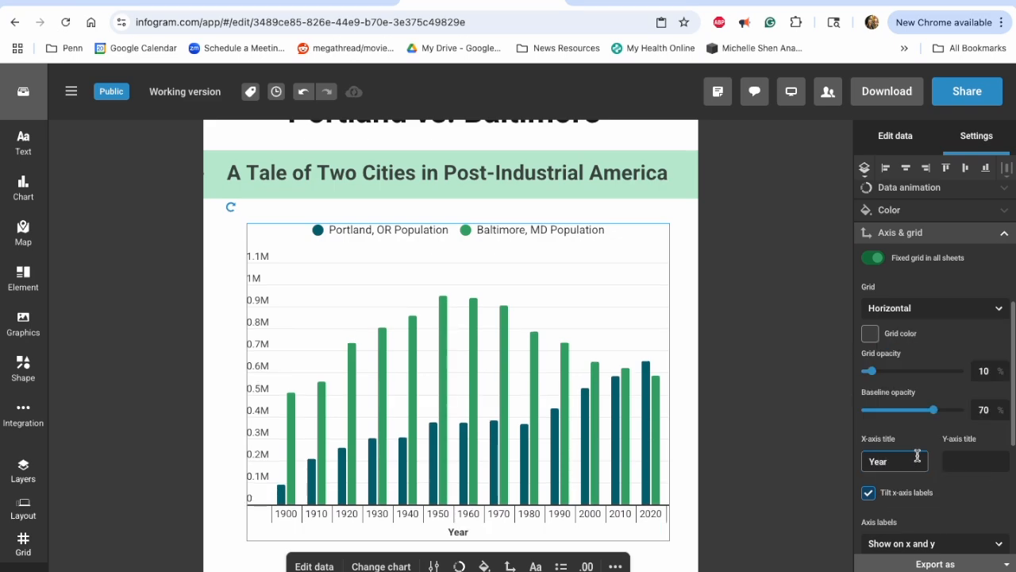
pyautogui.click(967, 461)
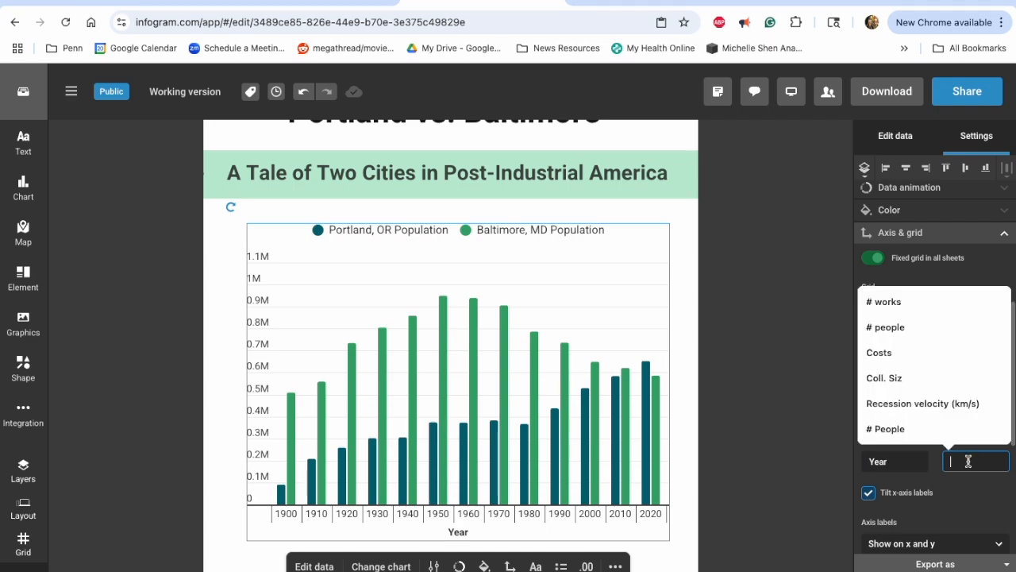
pyautogui.write('# peop')
pyautogui.write('le')
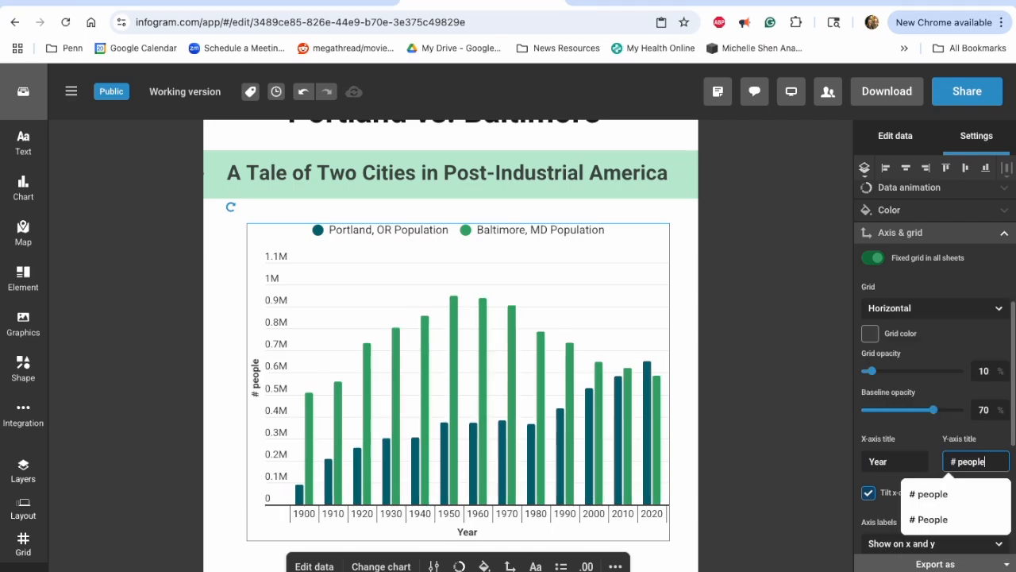
# - Copy the grouped population column chart and place the duplicate directly beneath the original, above the Baltimore population fact
pyautogui.click(750, 340)
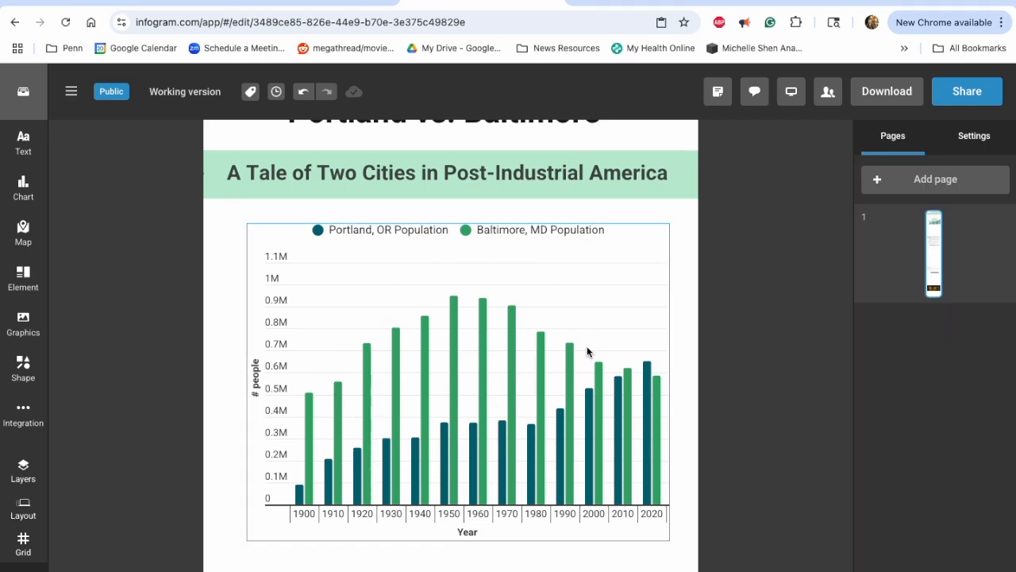
pyautogui.scroll(-2, 585, 357)
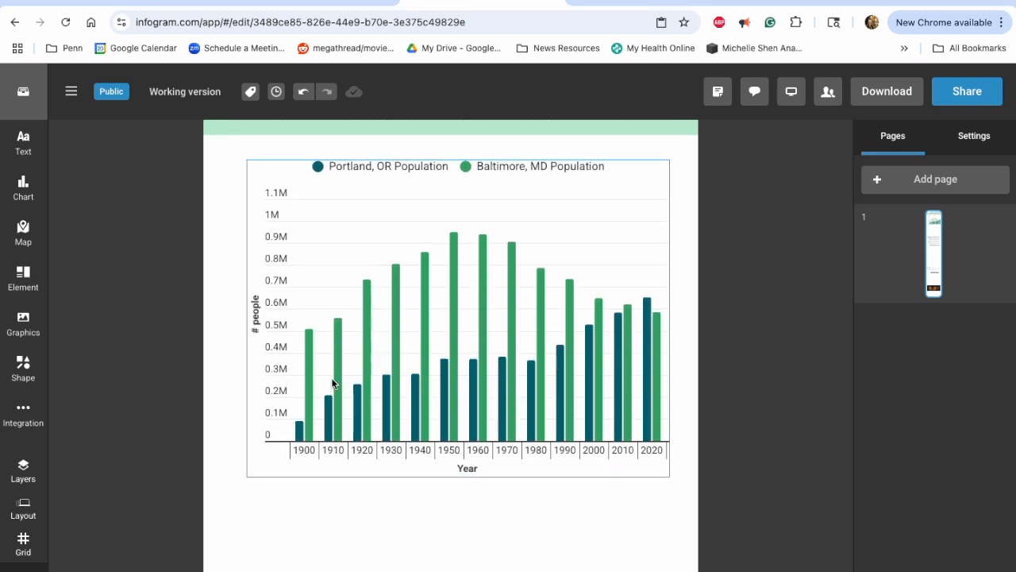
pyautogui.scroll(-1, 429, 426)
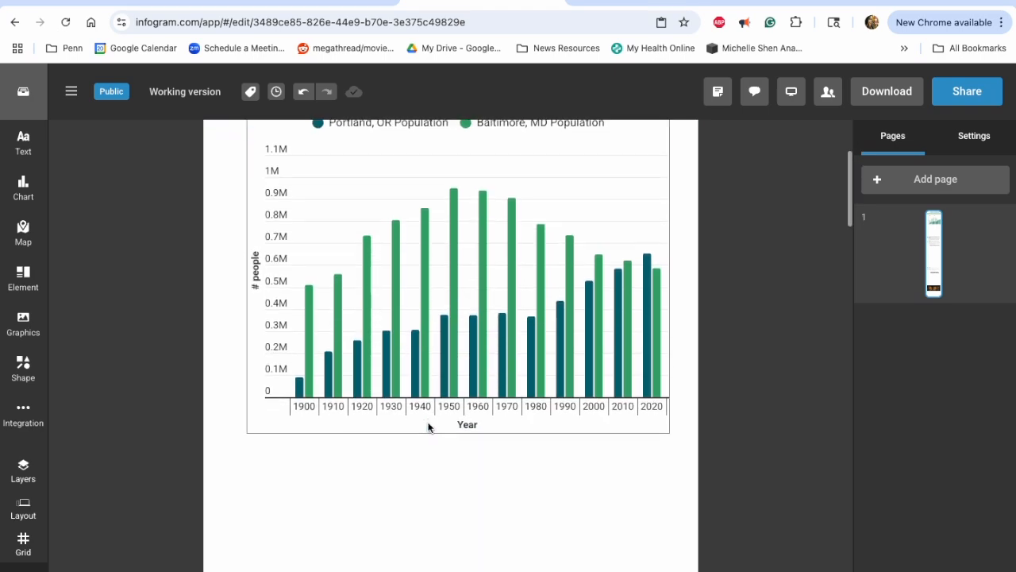
pyautogui.click(473, 276)
pyautogui.rightClick(474, 275)
pyautogui.click(486, 282)
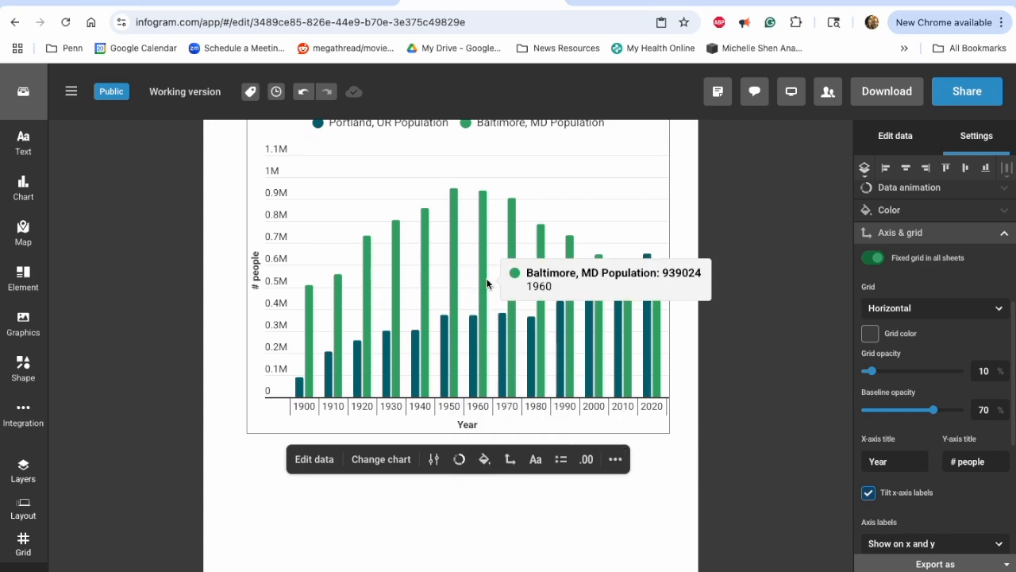
pyautogui.scroll(-5, 408, 412)
pyautogui.click(408, 411)
pyautogui.rightClick(401, 327)
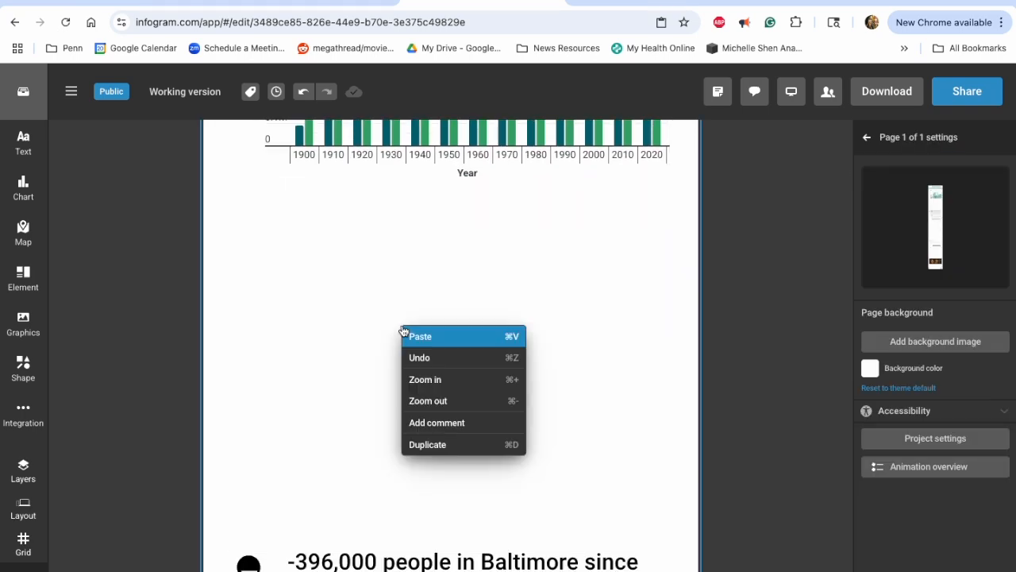
pyautogui.click(418, 342)
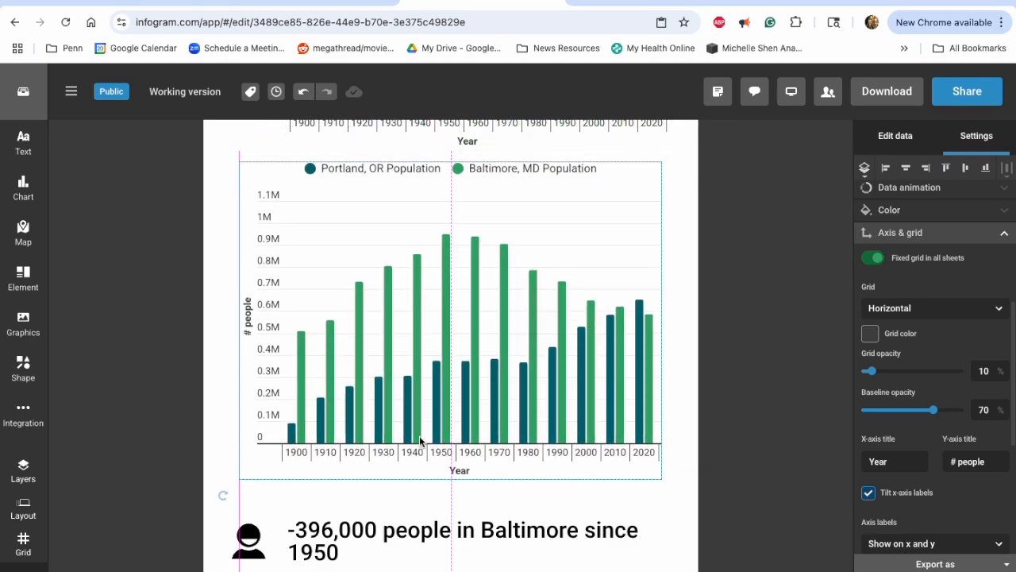
pyautogui.click(421, 437)
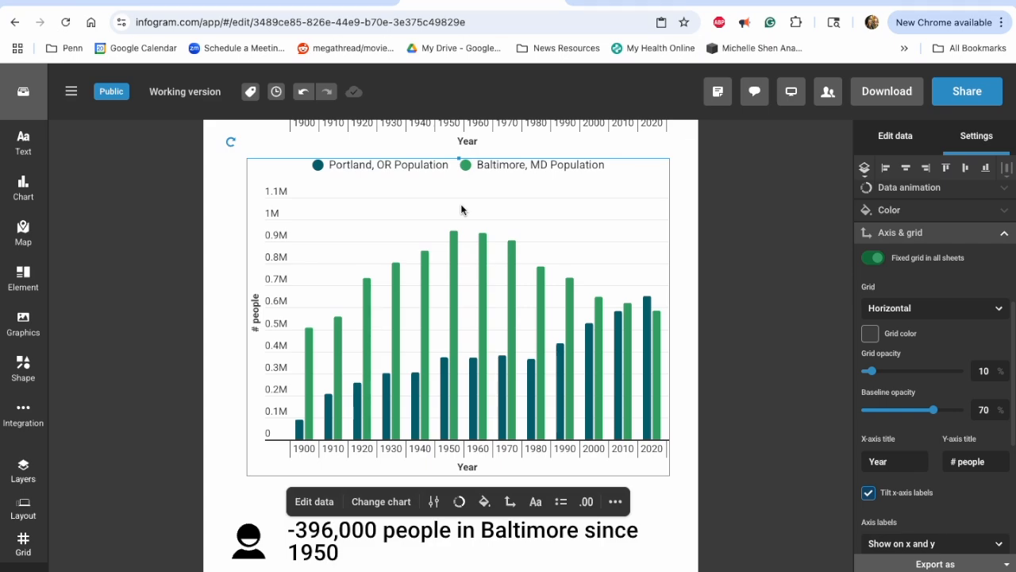
# - Change the duplicated population chart's type from grouped column to Line
pyautogui.scroll(3, 888, 229)
pyautogui.scroll(1, 887, 230)
pyautogui.moveTo(958, 289)
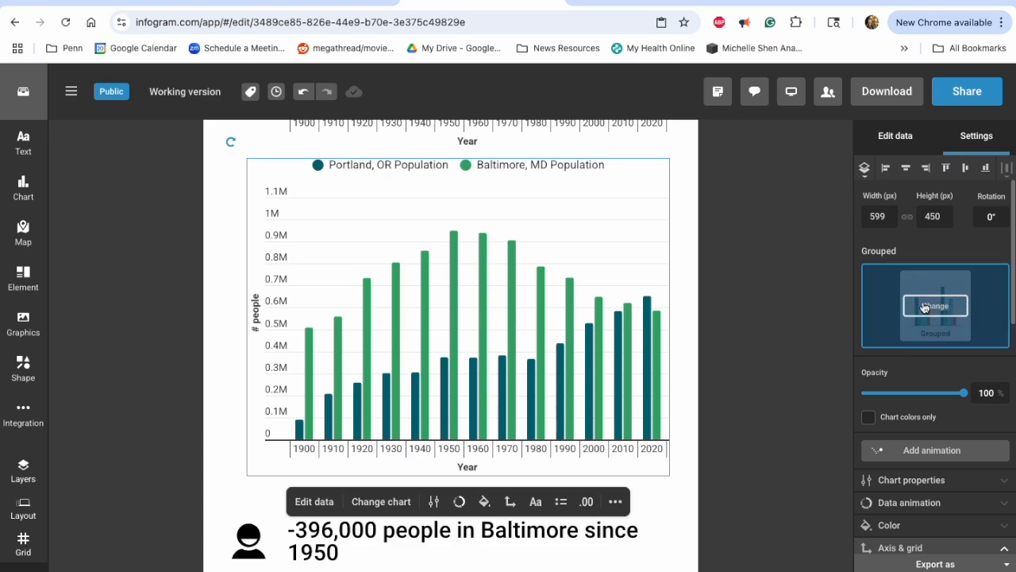
pyautogui.click(925, 308)
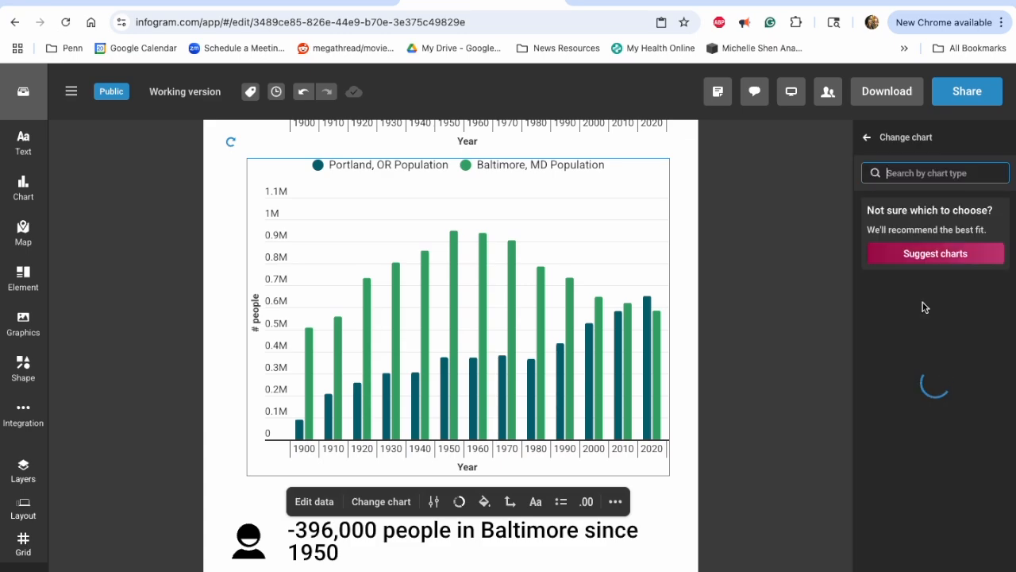
pyautogui.scroll(-1, 923, 405)
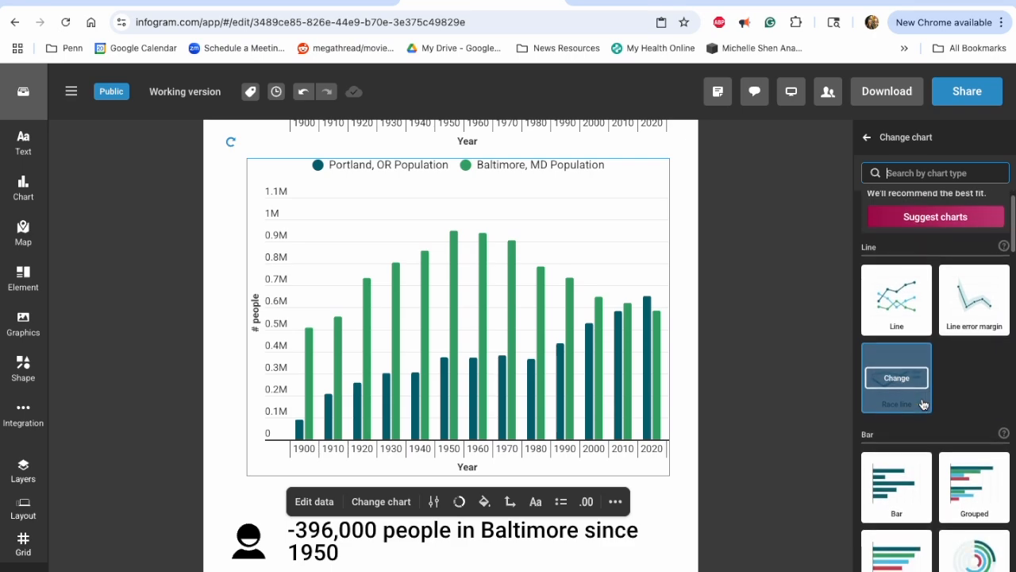
pyautogui.moveTo(905, 317)
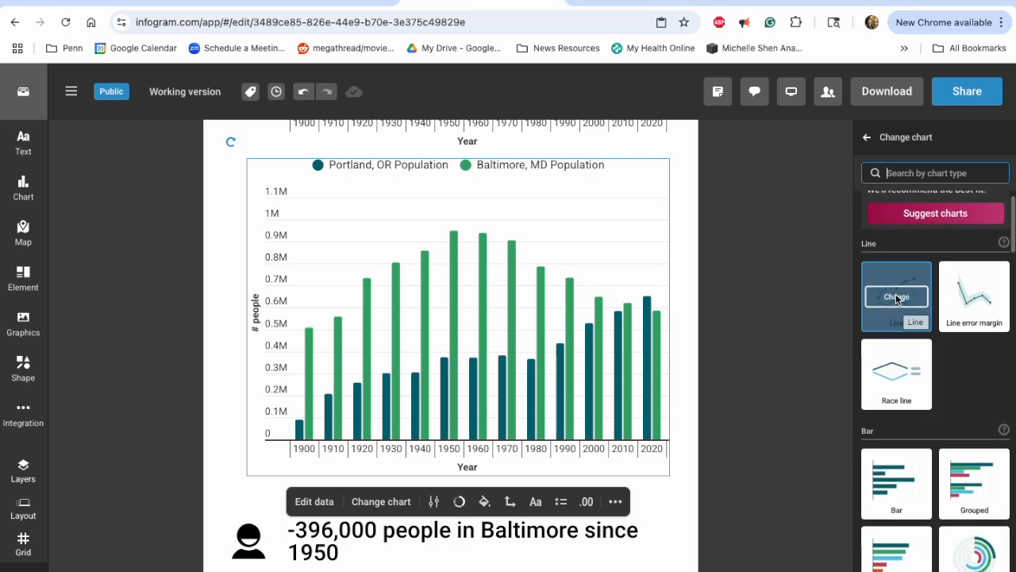
pyautogui.click(897, 299)
pyautogui.scroll(-4, 897, 302)
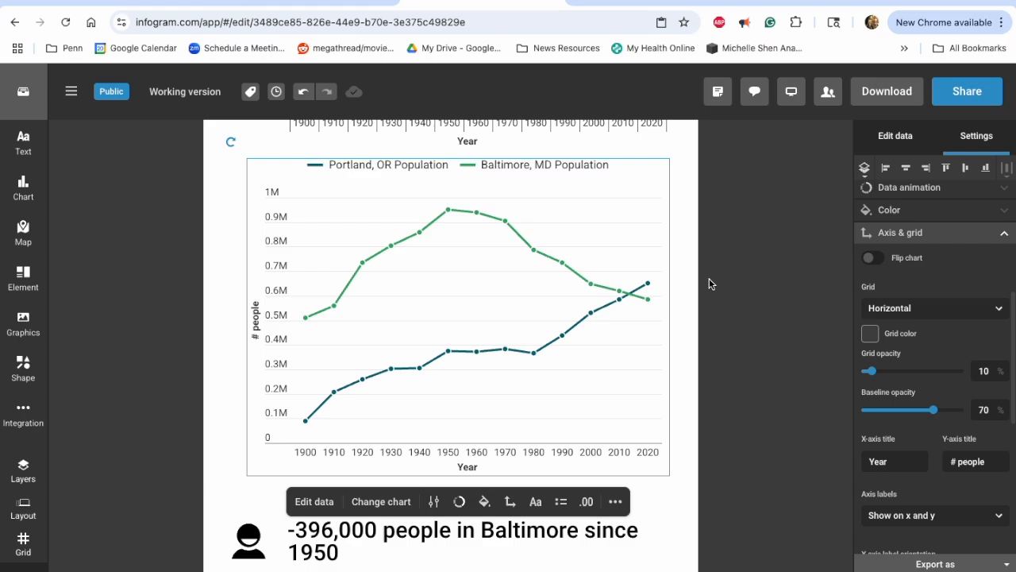
pyautogui.scroll(1, 654, 362)
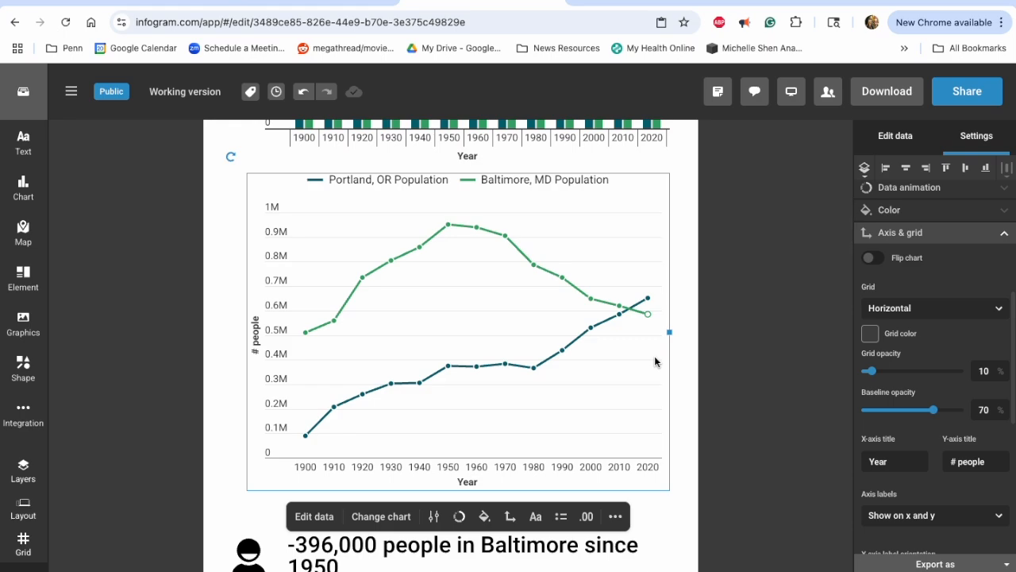
# - Check the duplicated chart's population data and change its chart type to Race line
pyautogui.click(900, 139)
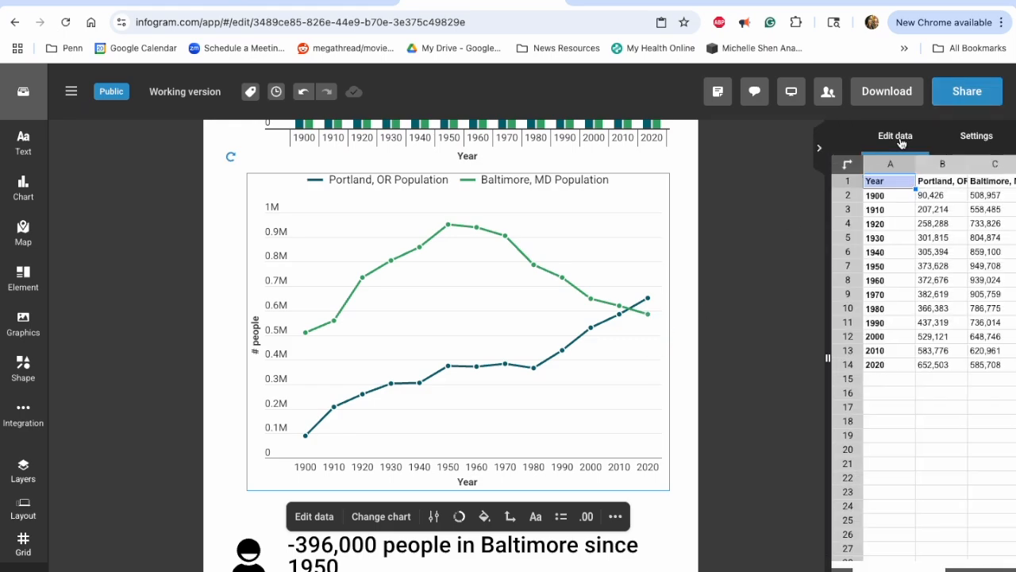
pyautogui.click(970, 145)
pyautogui.scroll(3, 875, 294)
pyautogui.click(932, 306)
pyautogui.moveTo(885, 426)
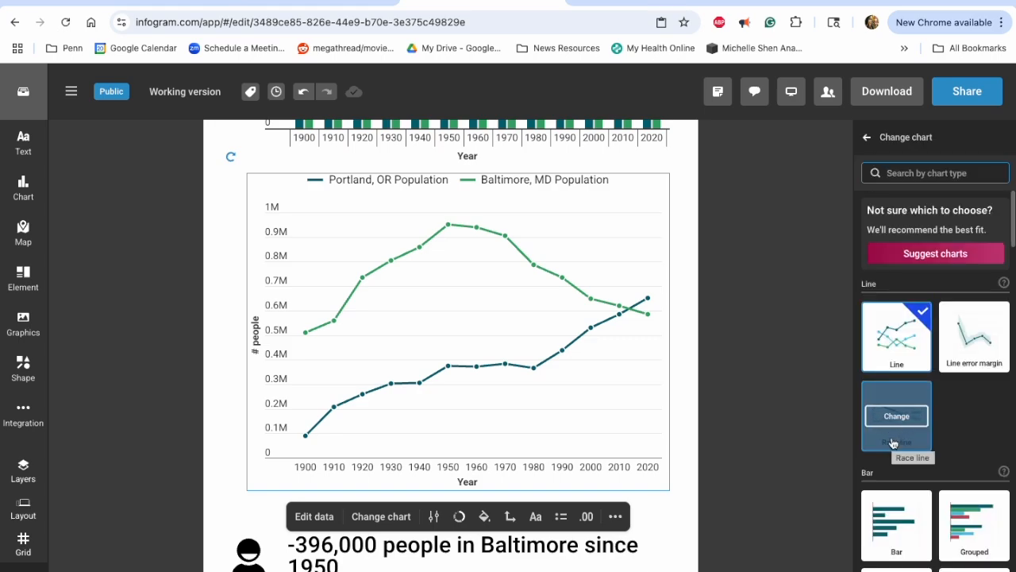
pyautogui.click(893, 414)
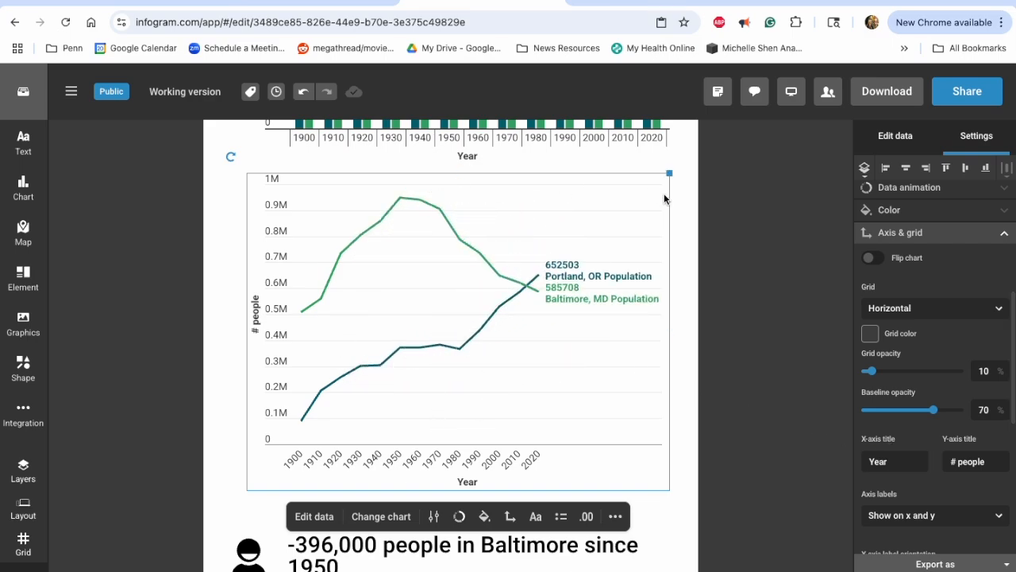
pyautogui.scroll(1, 560, 358)
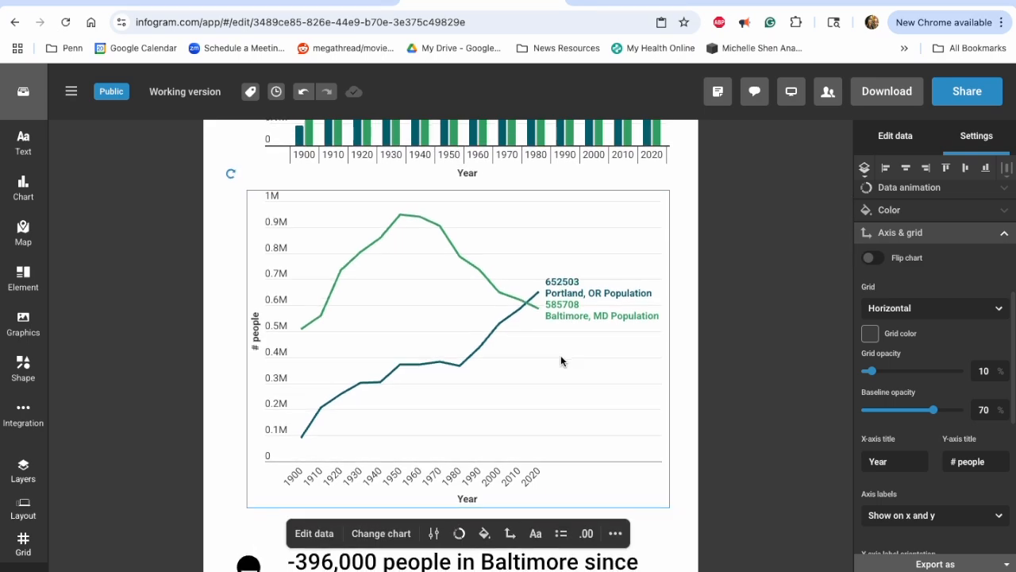
pyautogui.scroll(-1, 560, 361)
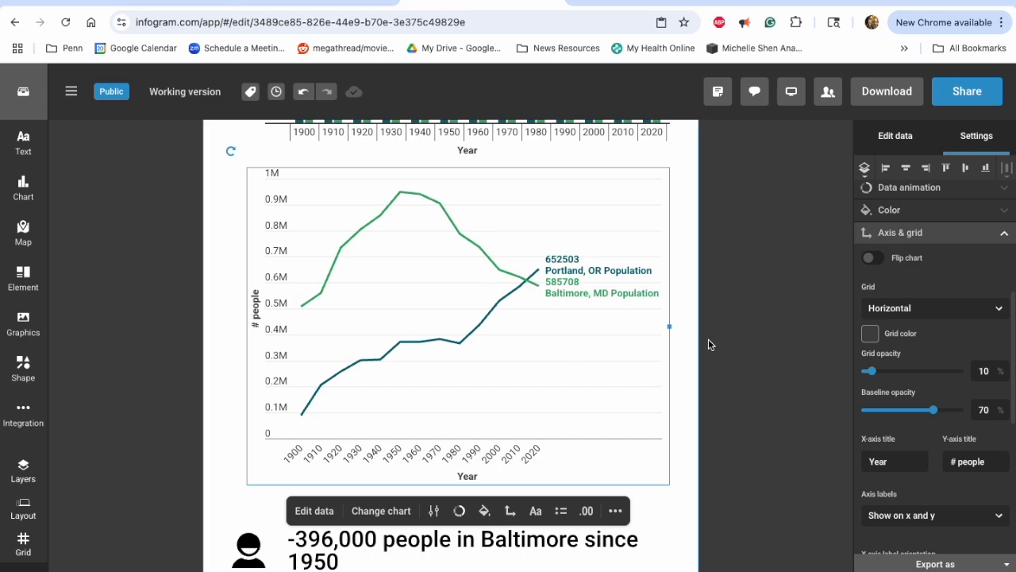
# - Inspect the Baltimore and Portland population facts block and locate the Facts & figures type among the available charts, without inserting it
pyautogui.scroll(-3, 710, 343)
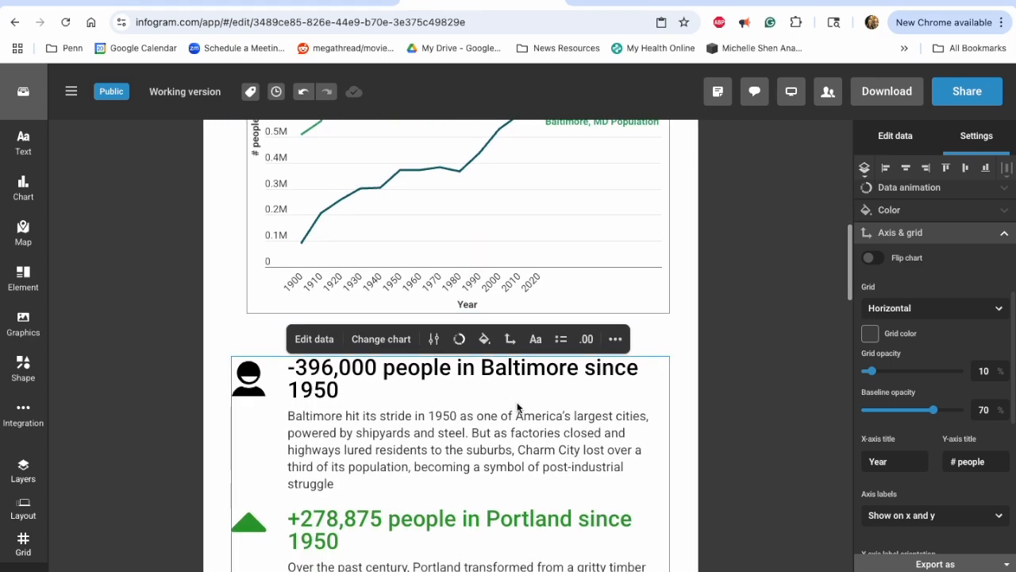
pyautogui.click(517, 408)
pyautogui.scroll(-1, 517, 408)
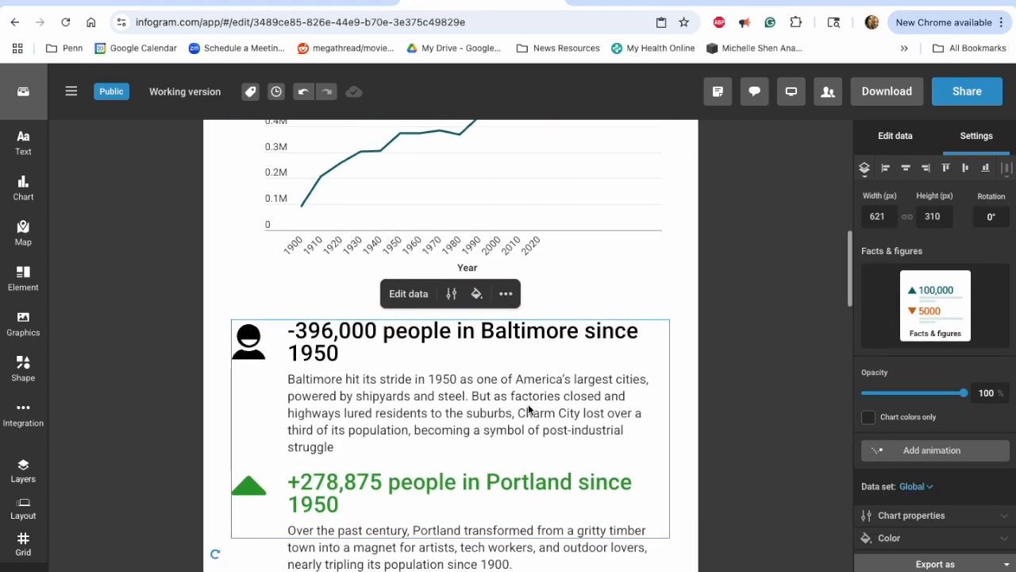
pyautogui.click(23, 191)
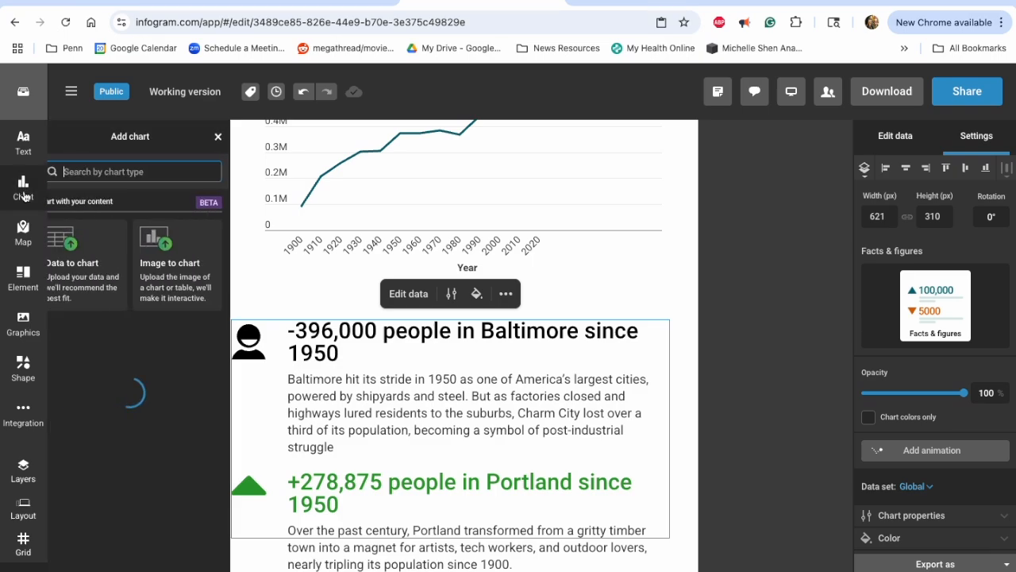
pyautogui.moveTo(128, 497)
pyautogui.scroll(-12, 129, 498)
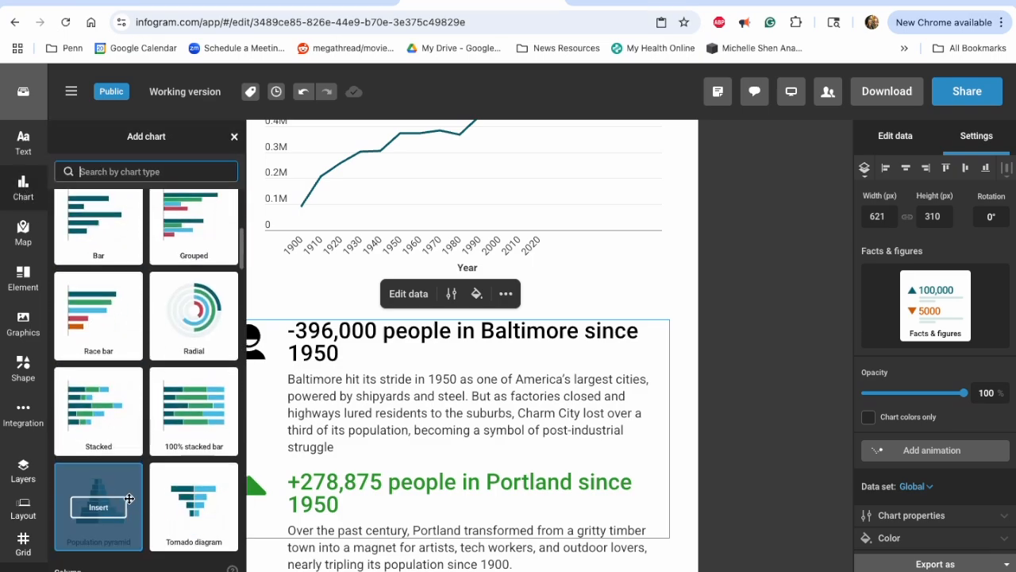
pyautogui.scroll(-6, 129, 498)
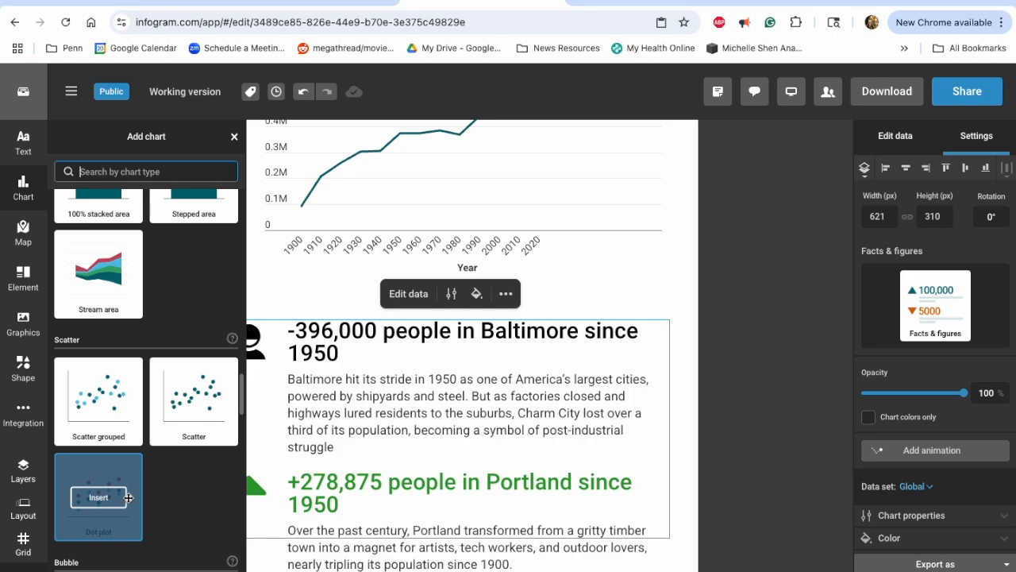
pyautogui.scroll(-8, 129, 498)
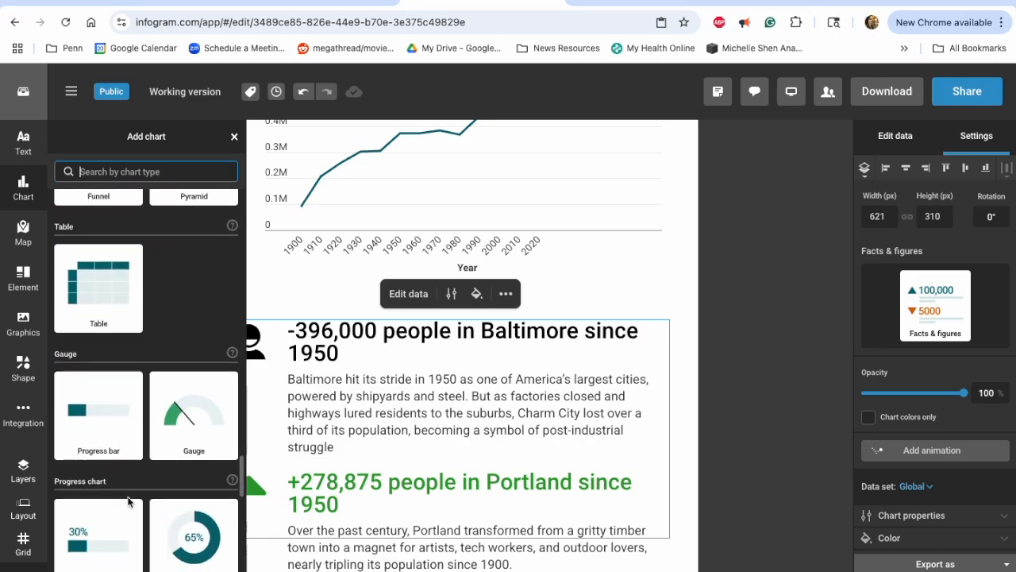
pyautogui.scroll(-5, 129, 502)
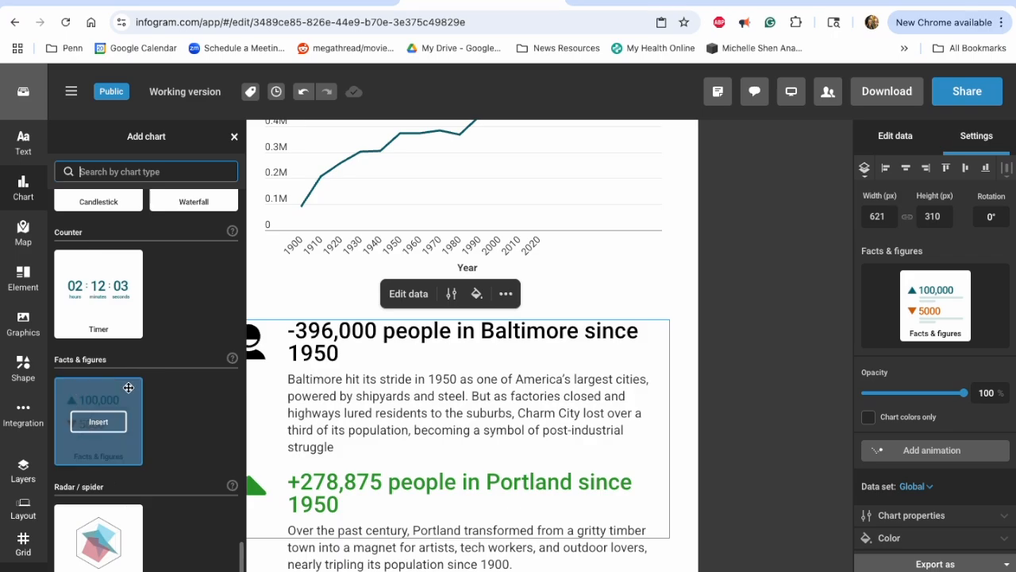
pyautogui.click(772, 394)
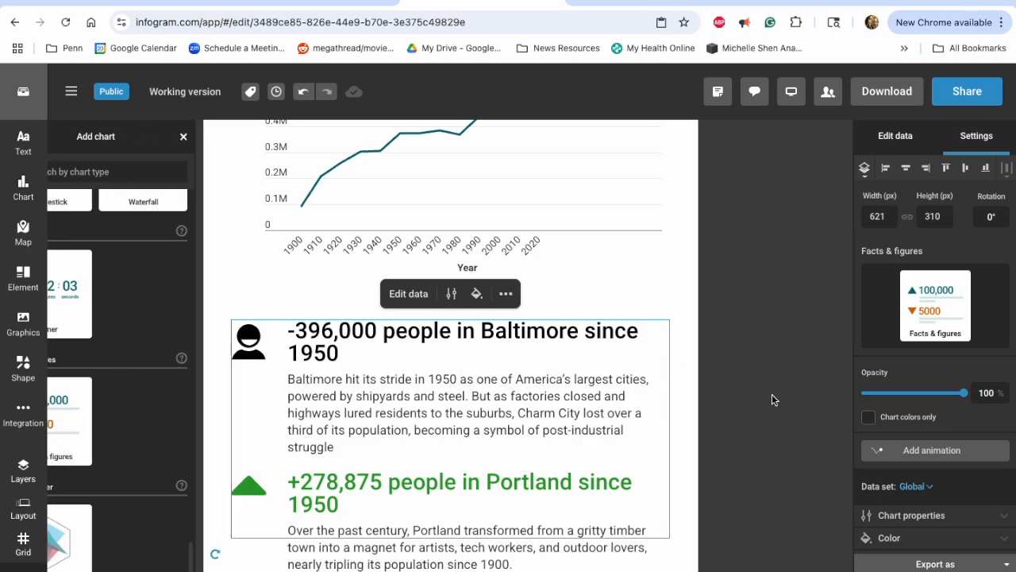
# - Review the race line chart against the Baltimore and Portland population facts, including the chart's data points, and return to the page title
pyautogui.scroll(-1, 680, 362)
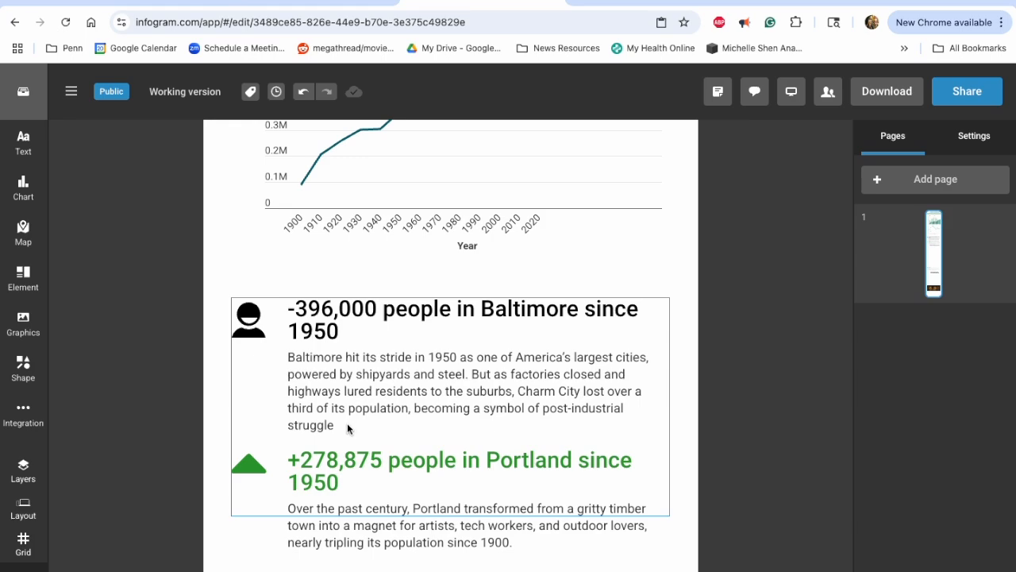
pyautogui.scroll(3, 677, 257)
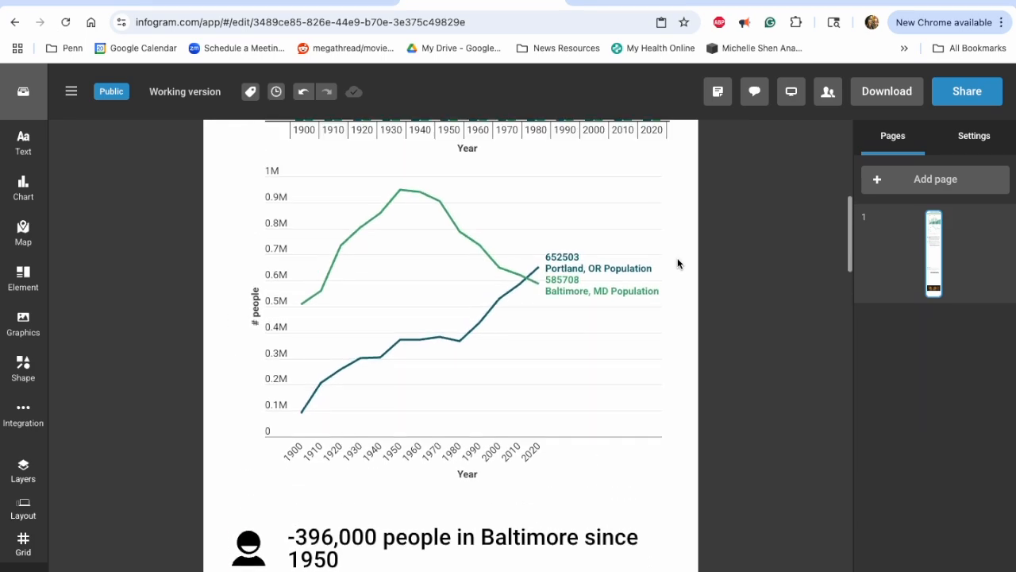
pyautogui.scroll(-3, 694, 425)
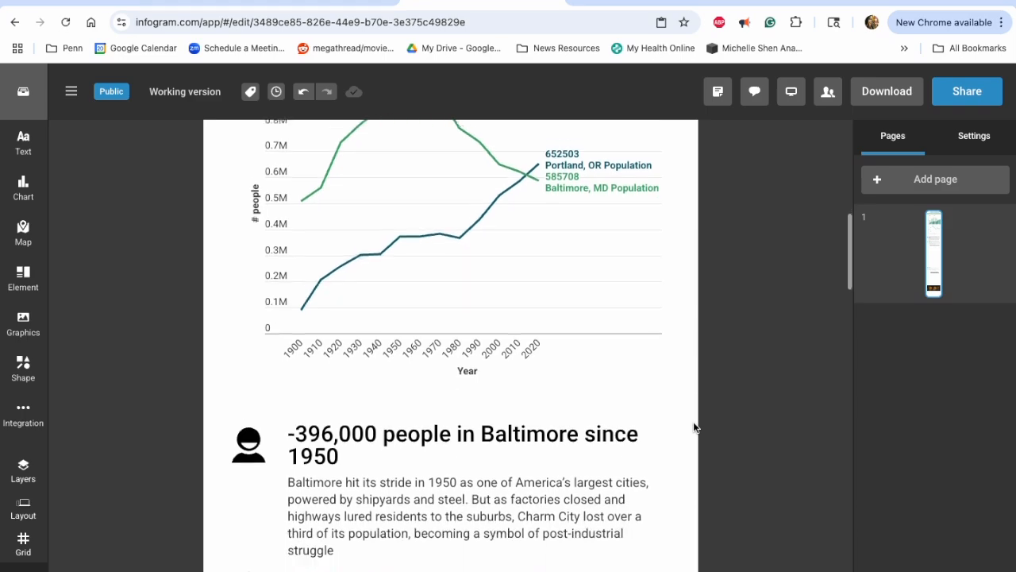
pyautogui.scroll(3, 453, 501)
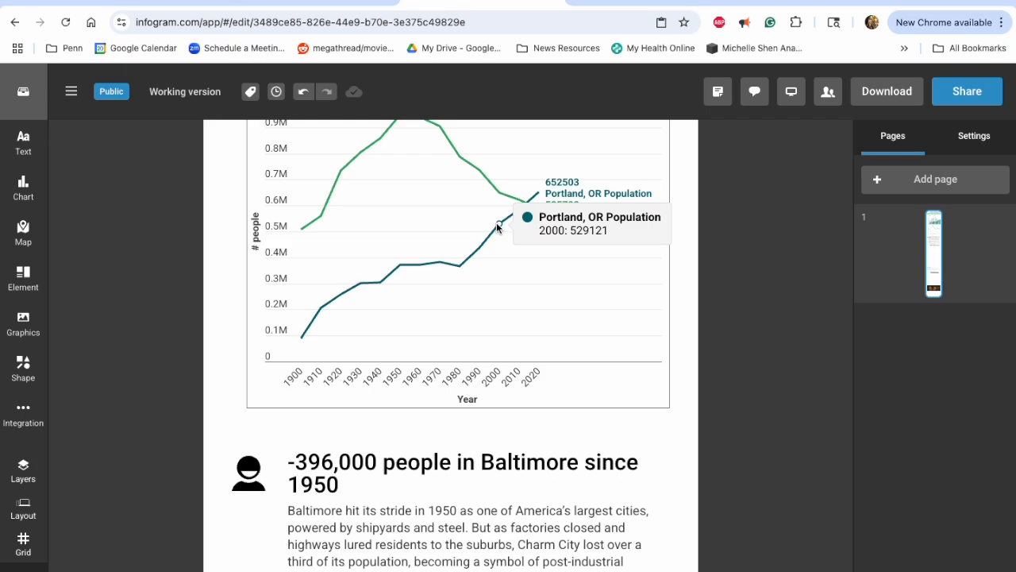
pyautogui.scroll(-1, 681, 374)
pyautogui.scroll(1, 681, 374)
pyautogui.scroll(-1, 681, 374)
pyautogui.scroll(-1, 682, 371)
pyautogui.scroll(1, 681, 374)
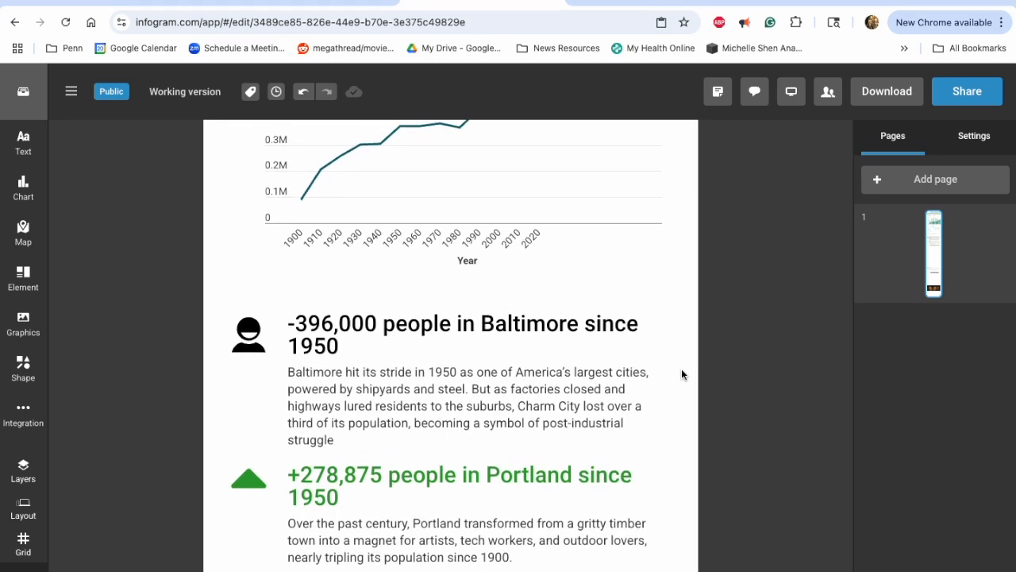
pyautogui.scroll(10, 681, 374)
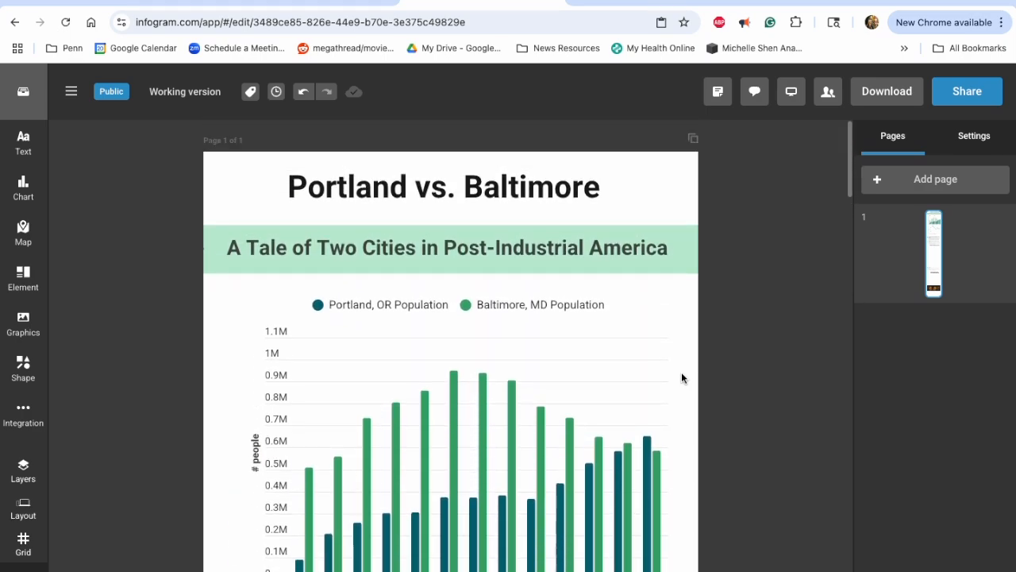
# - Find the Baltimore Military Veterans section, switch to the Google Sheets veterans sheet and copy the war/conflict and veteran estimates in A1:B6
pyautogui.scroll(-1, 681, 373)
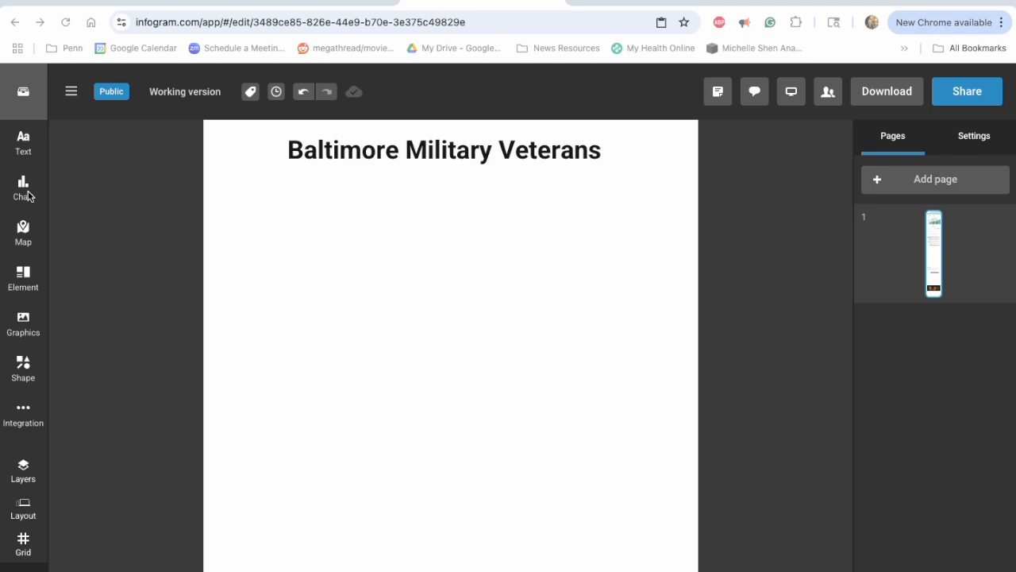
pyautogui.click(121, 2)
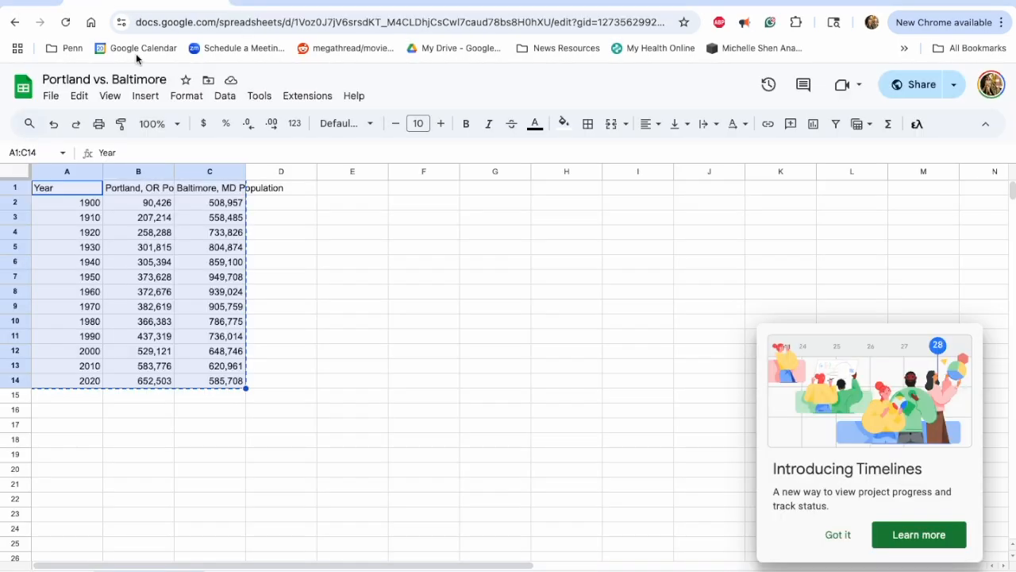
pyautogui.click(246, 570)
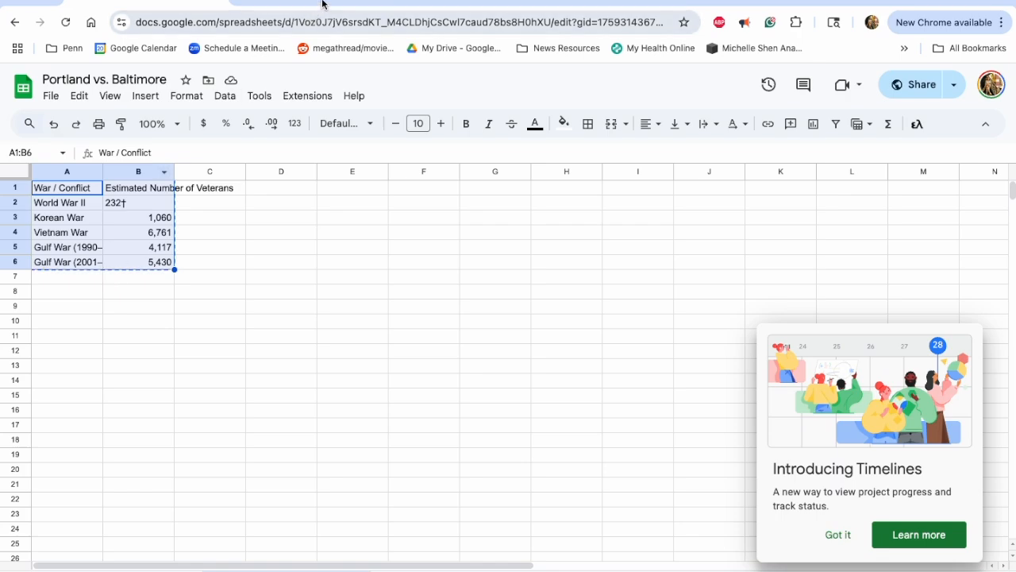
# - Switch back to the Infogram project and insert a Pie chart below the Baltimore Military Veterans heading
pyautogui.click(448, 3)
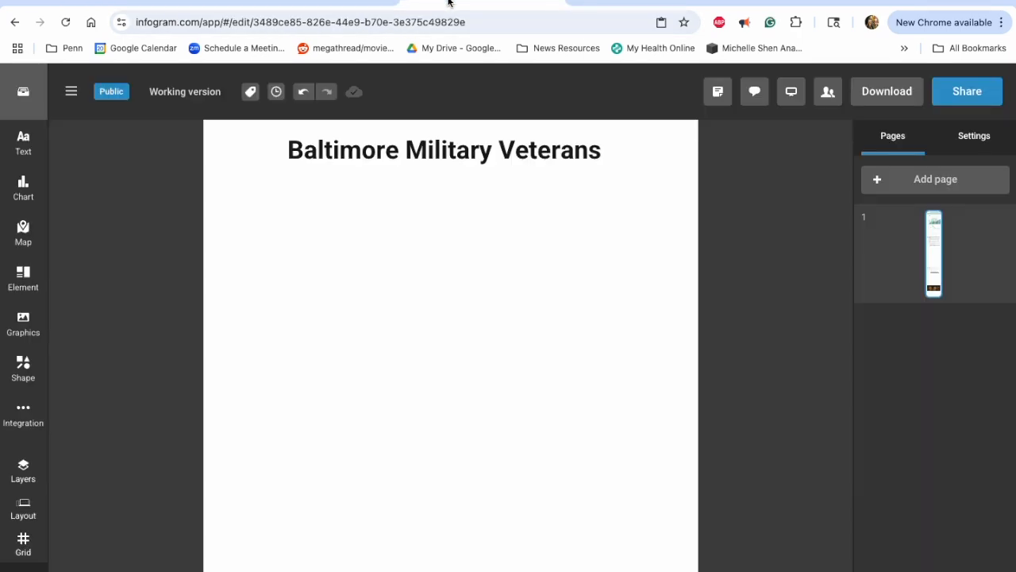
pyautogui.click(23, 186)
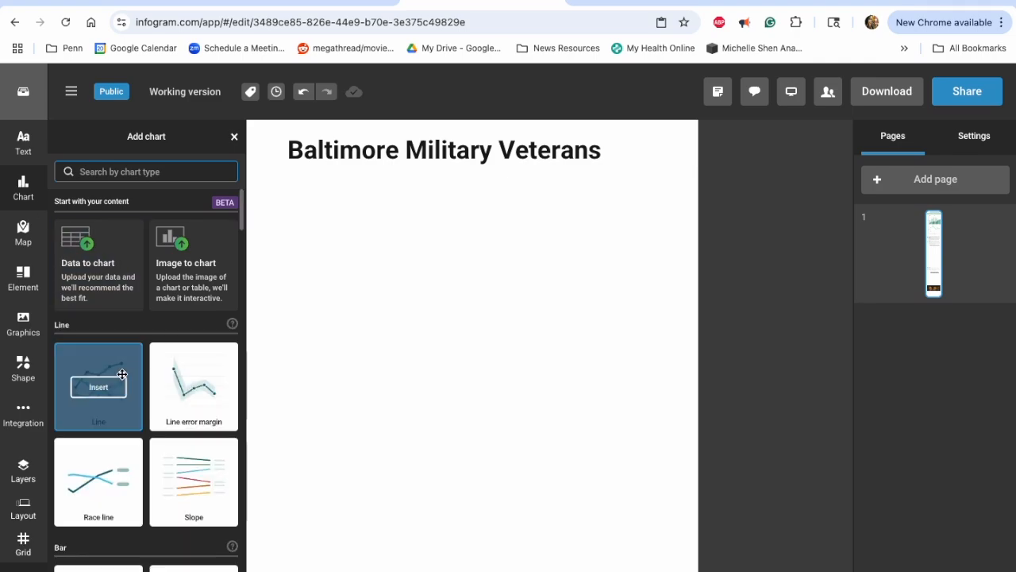
pyautogui.scroll(-5, 123, 373)
pyautogui.scroll(-6, 122, 373)
pyautogui.scroll(3, 111, 342)
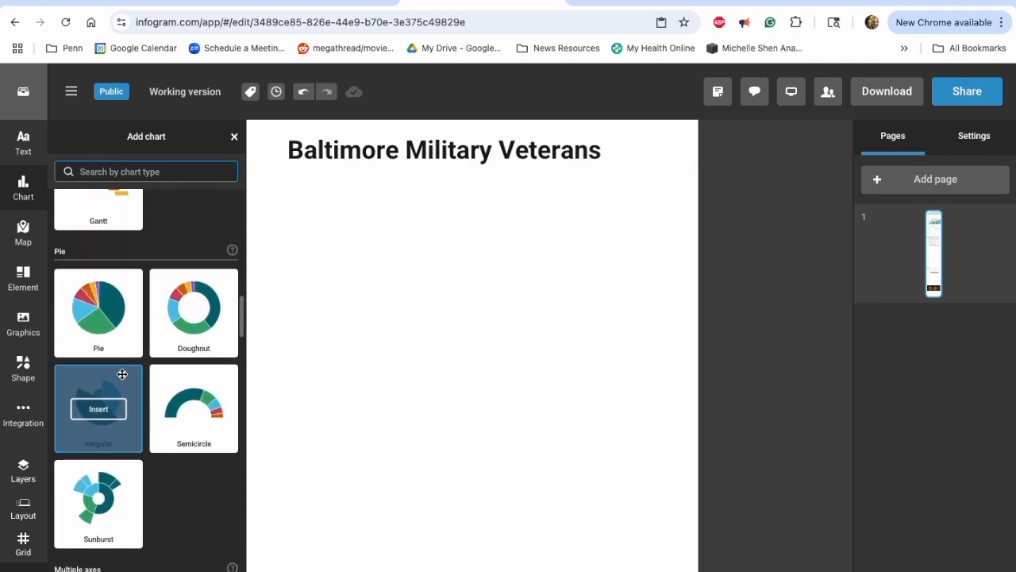
pyautogui.click(99, 316)
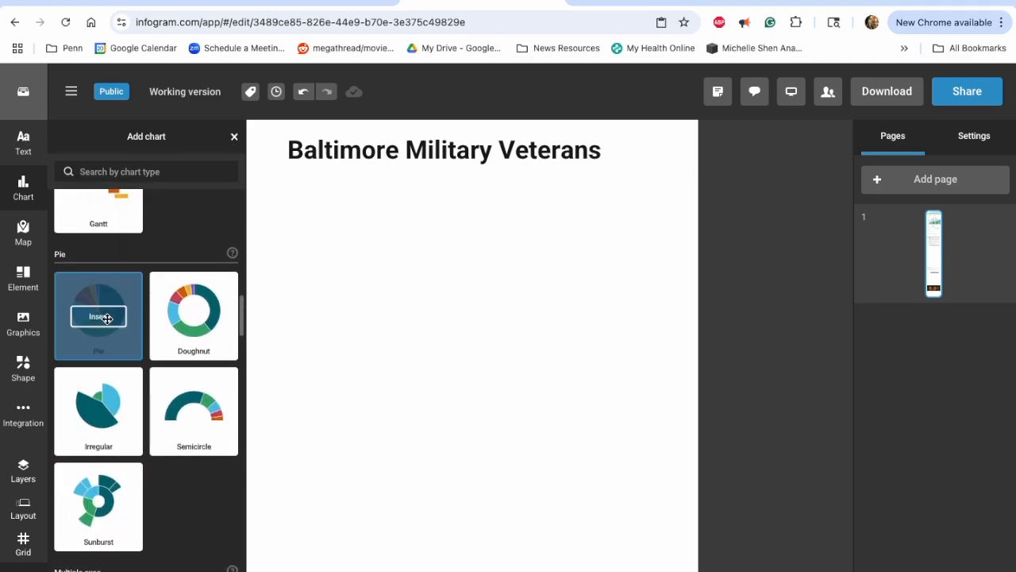
# - Replace the pie chart's sample books and movies data with the copied war/conflict and veteran estimates, starting in cell A1
pyautogui.click(895, 147)
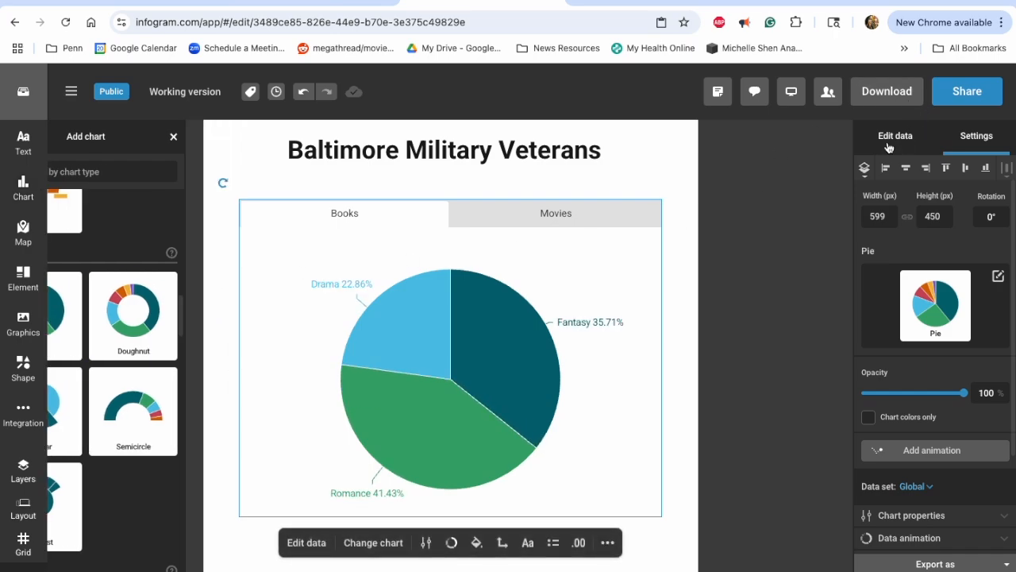
pyautogui.moveTo(560, 184); pyautogui.dragTo(656, 233)
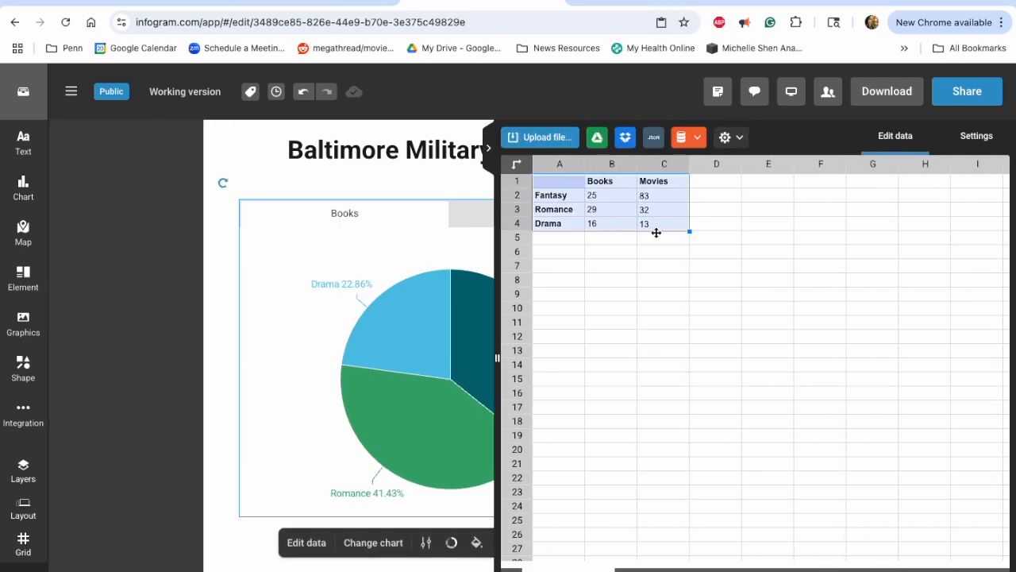
pyautogui.press('Delete')
pyautogui.rightClick(556, 185)
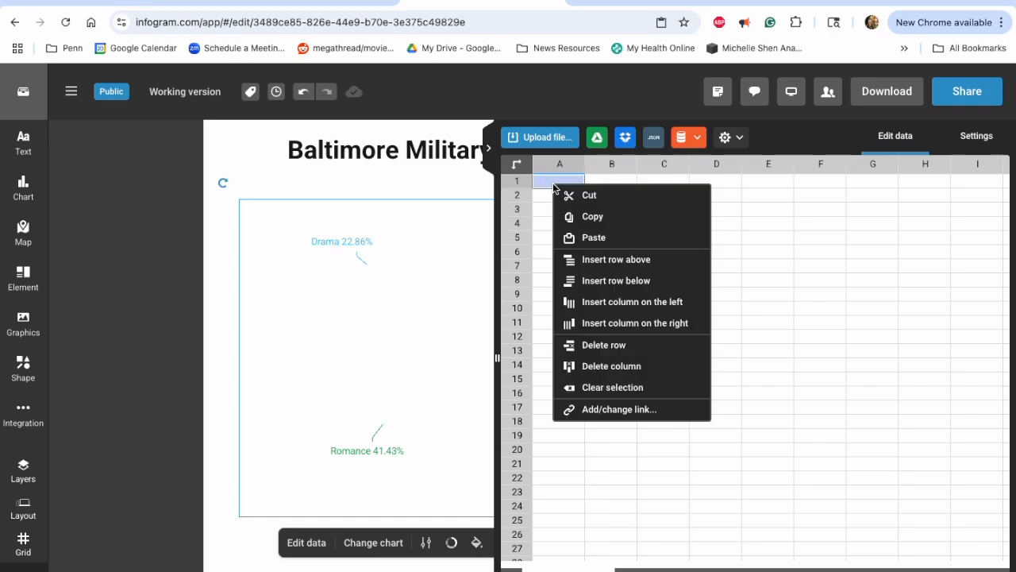
pyautogui.click(593, 237)
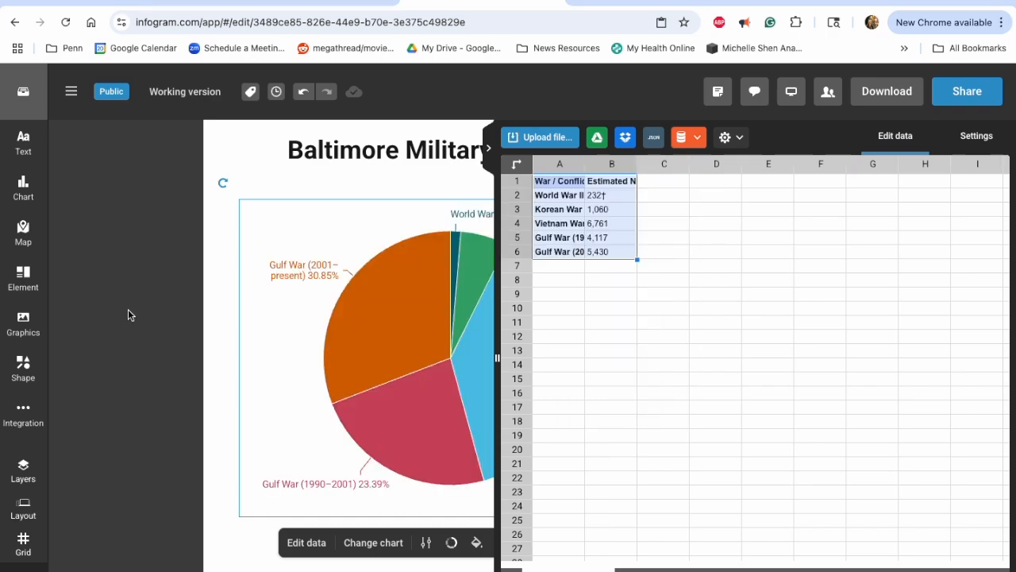
pyautogui.click(129, 310)
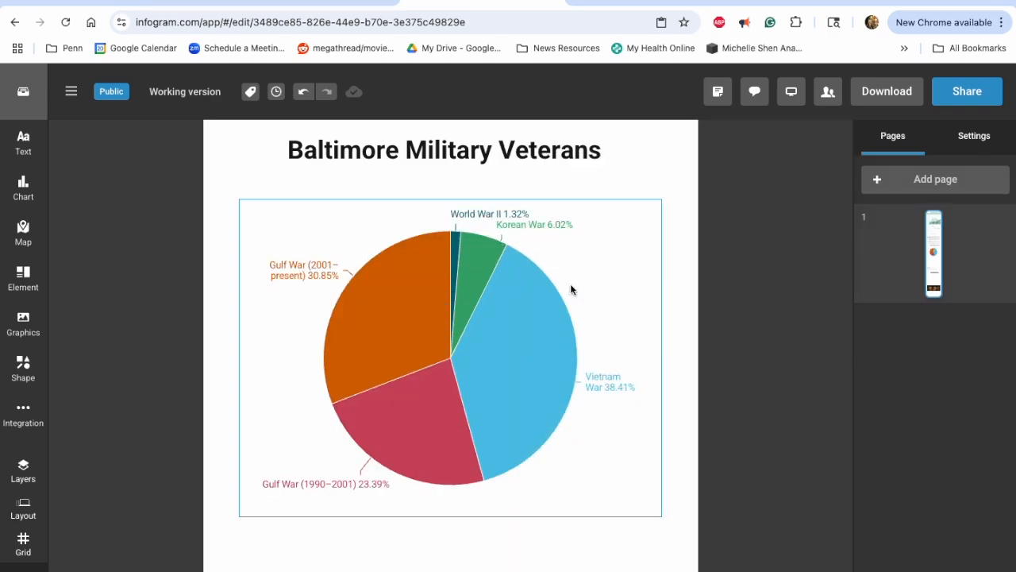
# - Check the pie chart's slices and change the veterans chart's type to Doughnut
pyautogui.moveTo(385, 392)
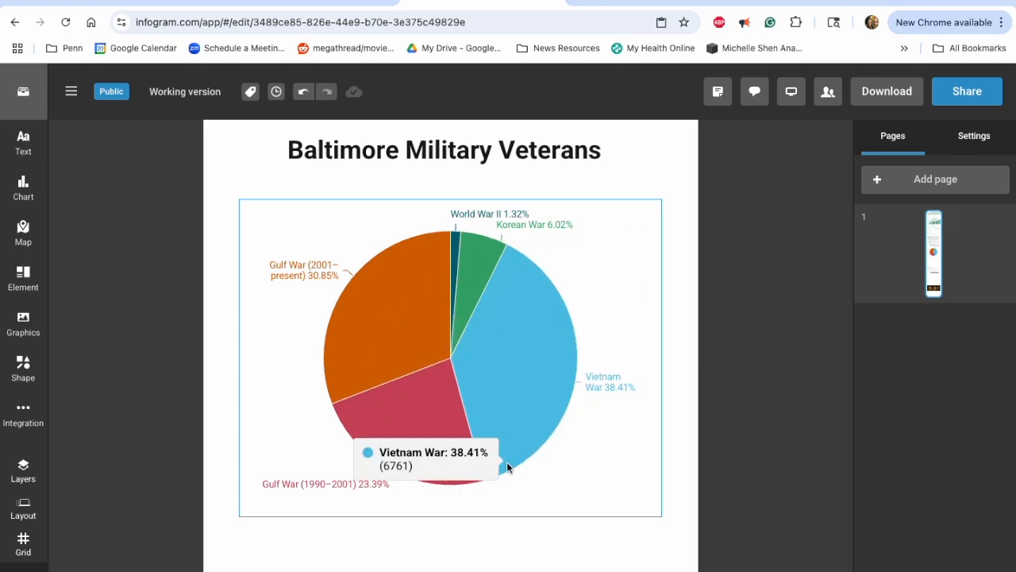
pyautogui.moveTo(566, 408)
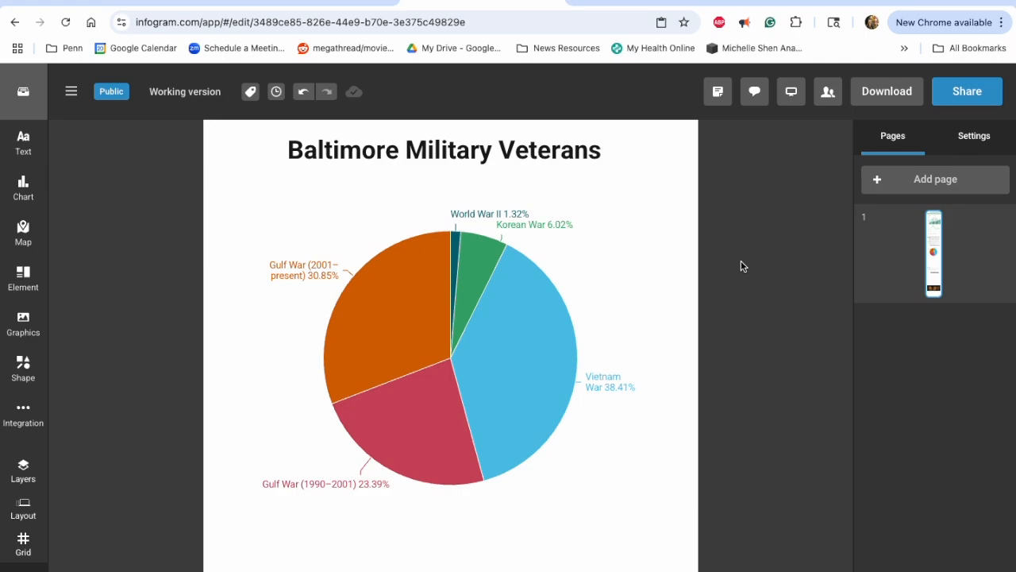
pyautogui.click(496, 205)
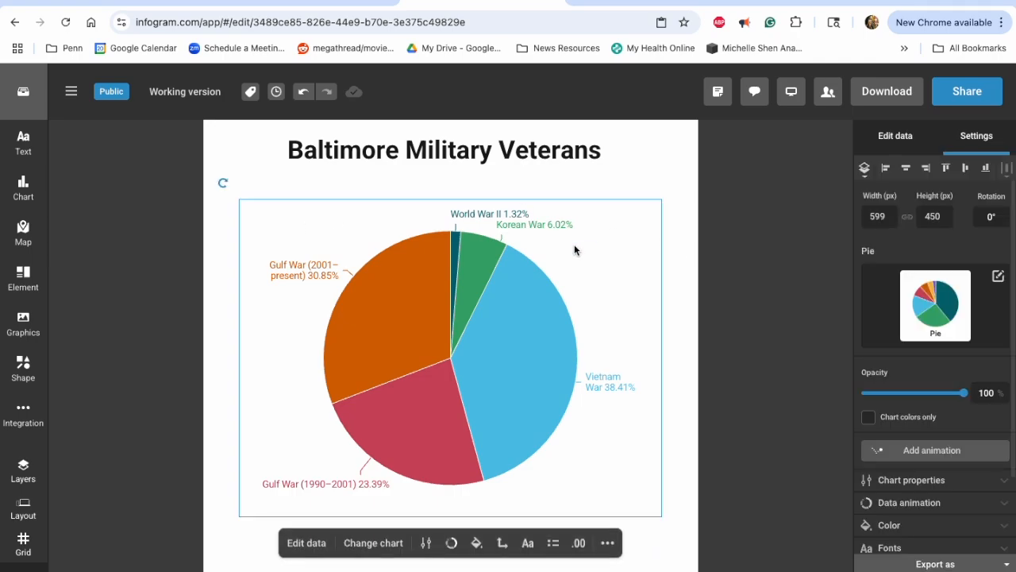
pyautogui.click(936, 305)
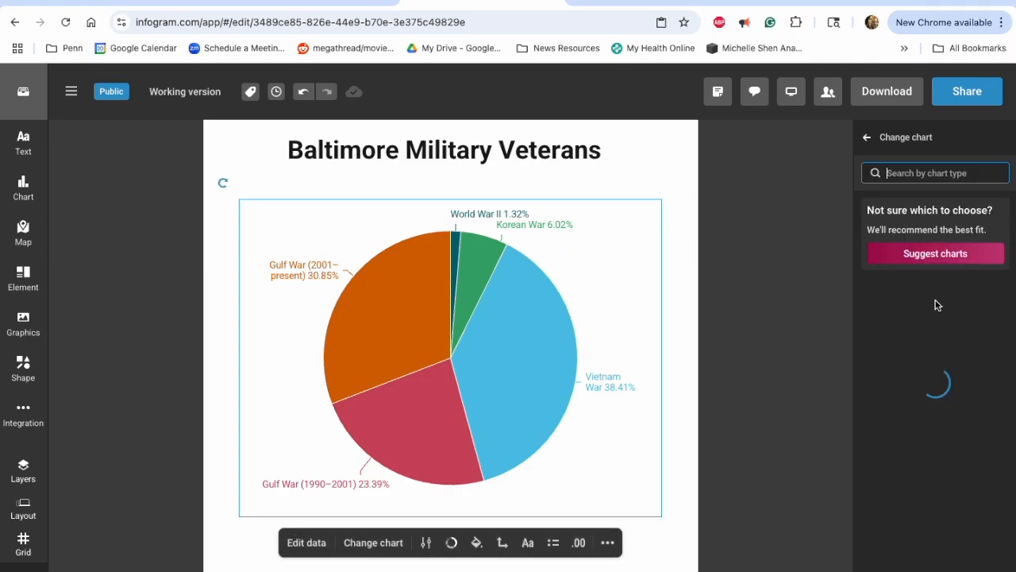
pyautogui.scroll(-10, 925, 381)
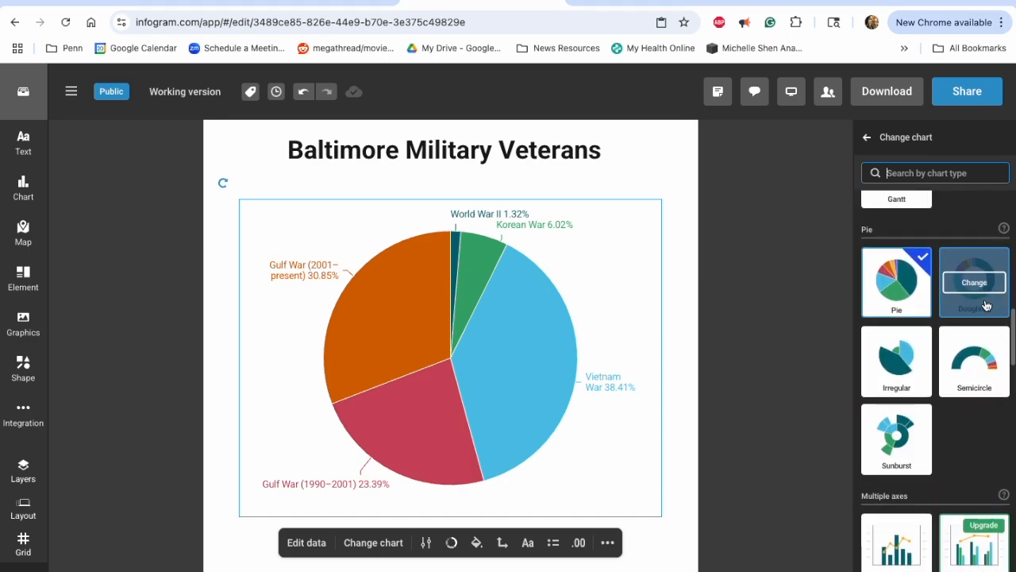
pyautogui.click(984, 305)
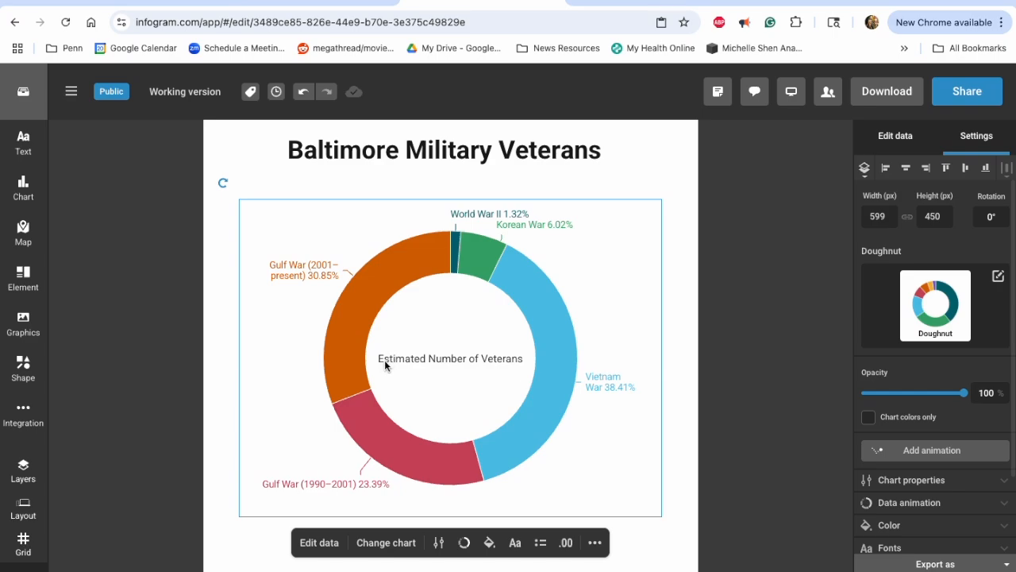
# - Copy the doughnut chart, paste it into the page and place the duplicate directly below the original, above the 21,769 fact
pyautogui.moveTo(374, 277)
pyautogui.scroll(-2, 496, 379)
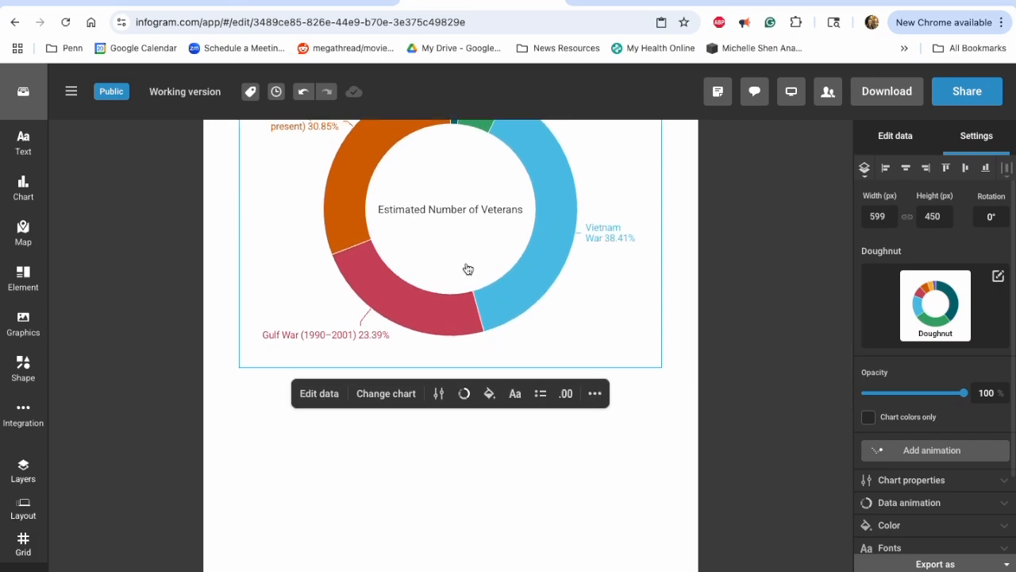
pyautogui.rightClick(466, 269)
pyautogui.click(484, 273)
pyautogui.scroll(-2, 419, 436)
pyautogui.click(407, 357)
pyautogui.rightClick(408, 361)
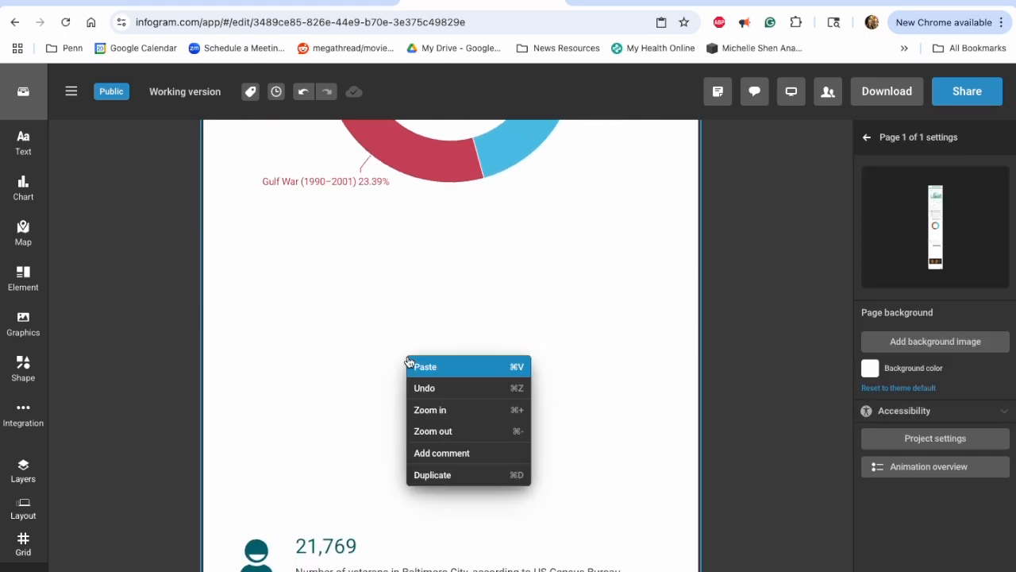
pyautogui.click(436, 368)
pyautogui.moveTo(477, 201); pyautogui.dragTo(436, 473)
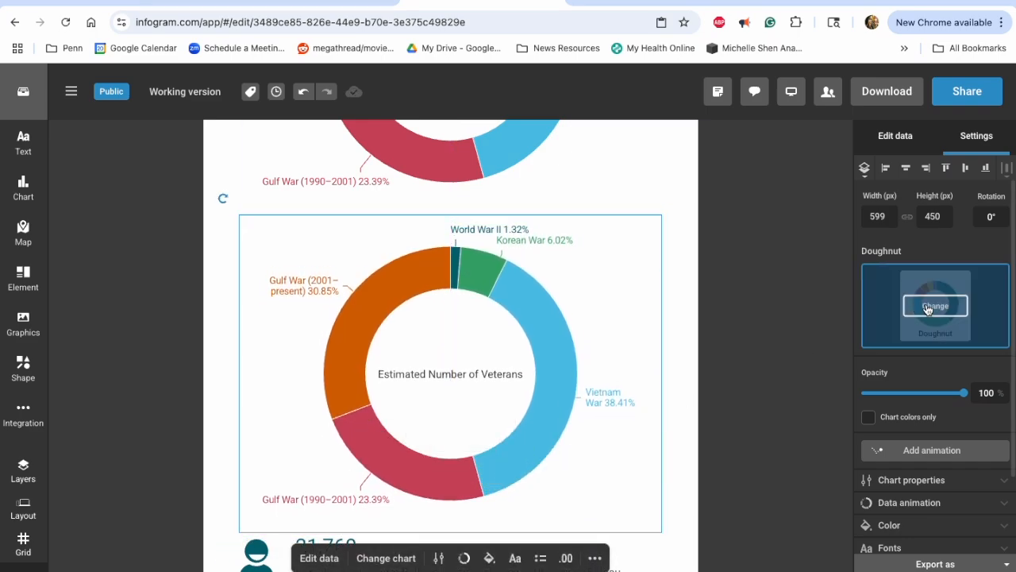
# - Change the duplicated chart's type to Pictorial, shrink it to about 532 by 395 px and recentre it on the page
pyautogui.click(957, 304)
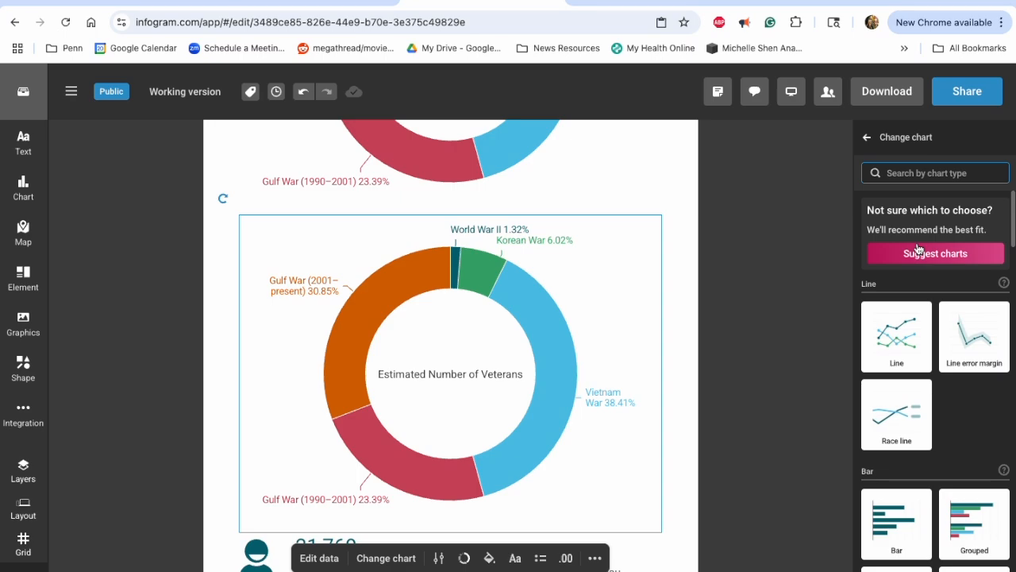
pyautogui.scroll(-3, 911, 410)
pyautogui.scroll(-10, 912, 410)
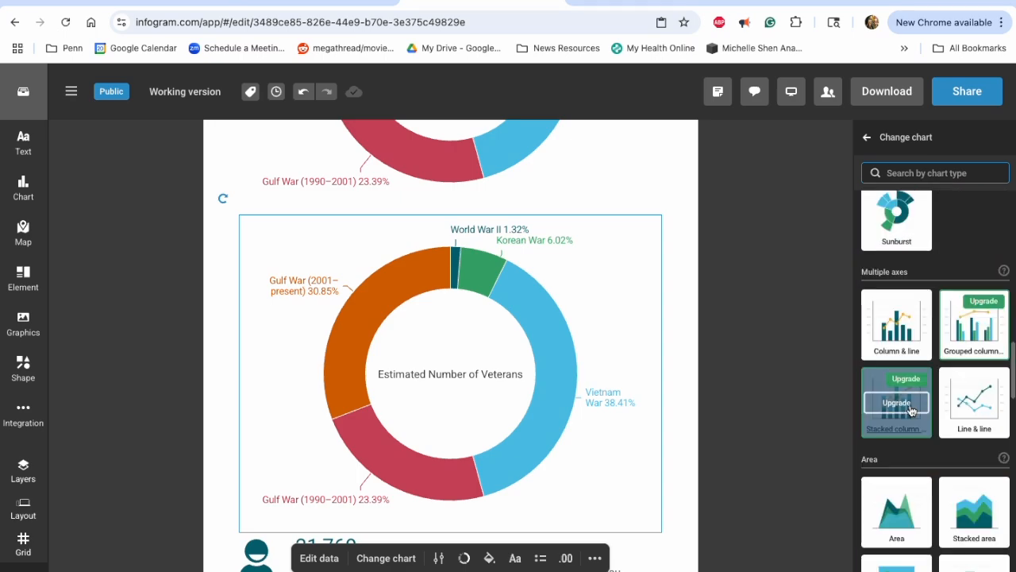
pyautogui.scroll(1, 911, 410)
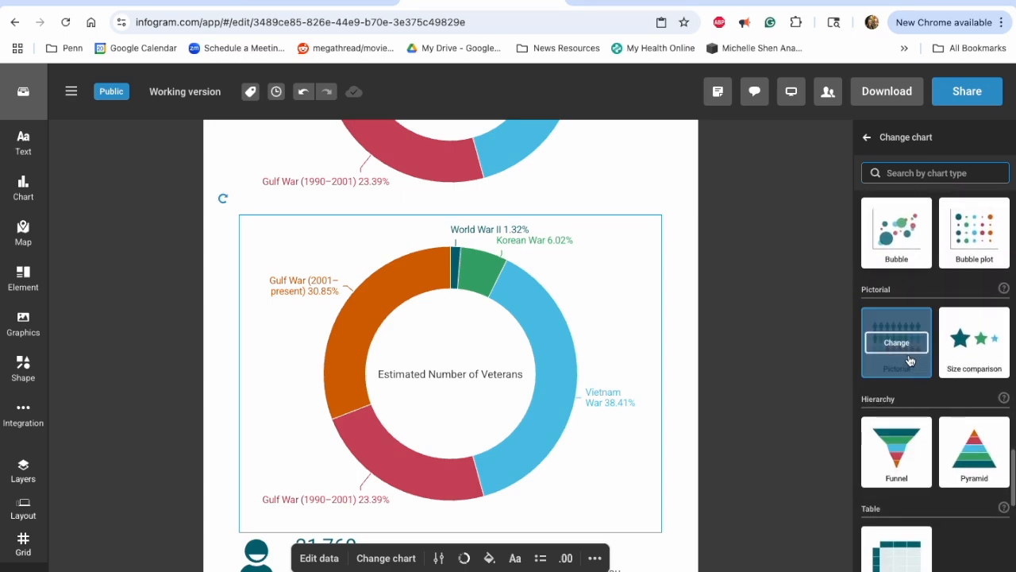
pyautogui.click(910, 367)
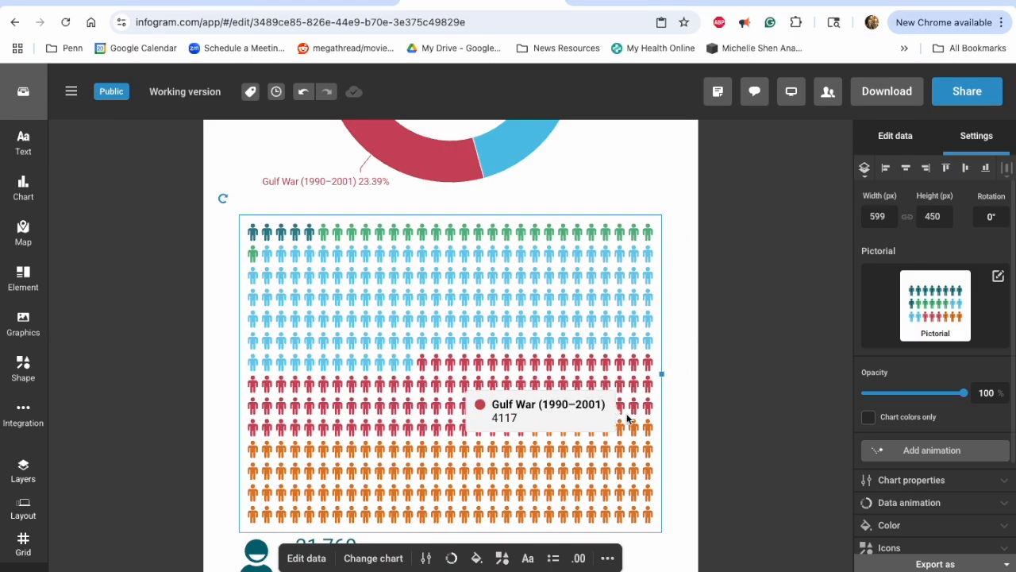
pyautogui.moveTo(659, 531); pyautogui.dragTo(612, 487)
pyautogui.moveTo(493, 416); pyautogui.dragTo(520, 415)
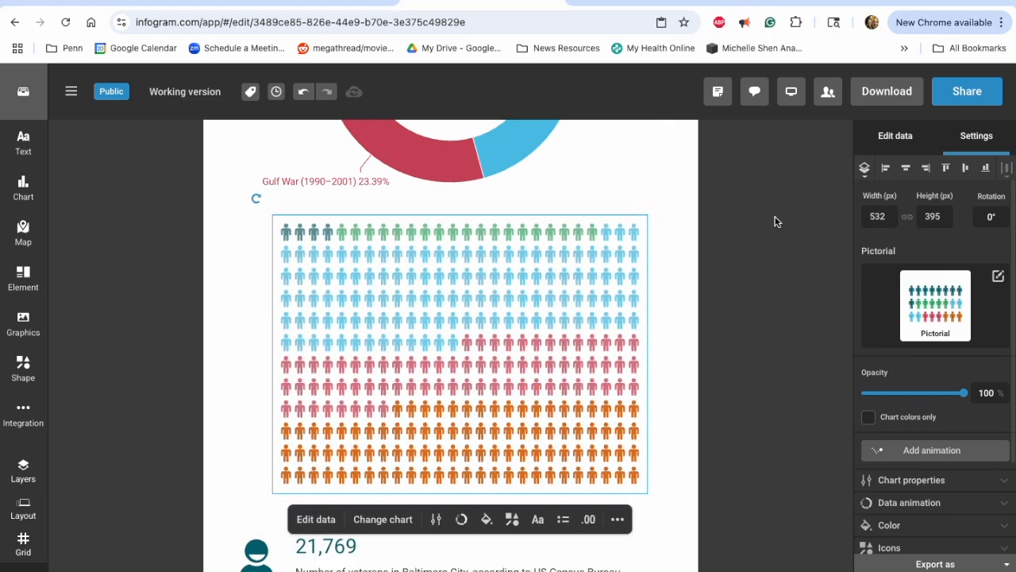
# - Turn on the pictorial chart's legend, keeping its Top position and Center alignment
pyautogui.click(899, 144)
pyautogui.click(969, 146)
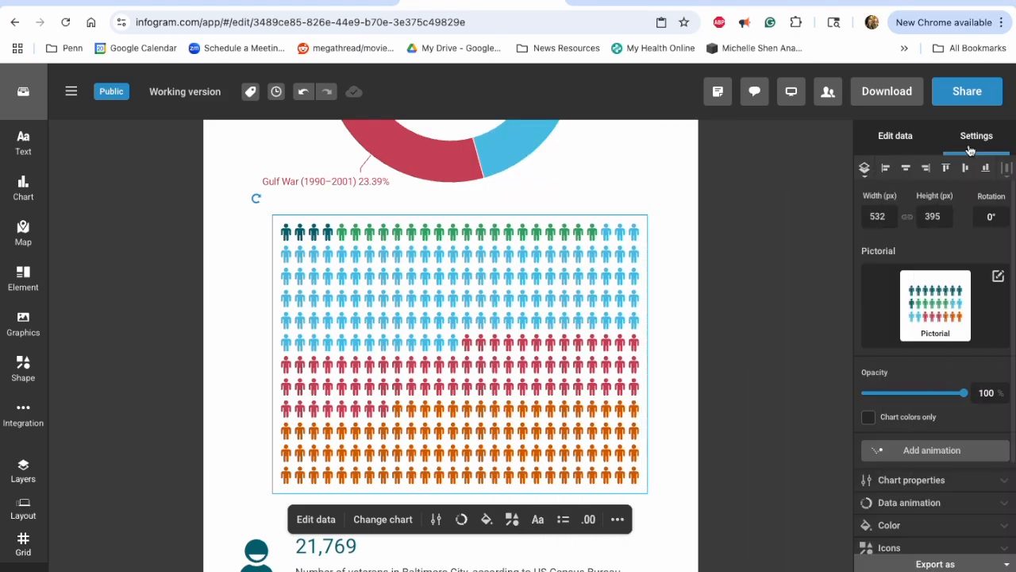
pyautogui.scroll(-1, 934, 293)
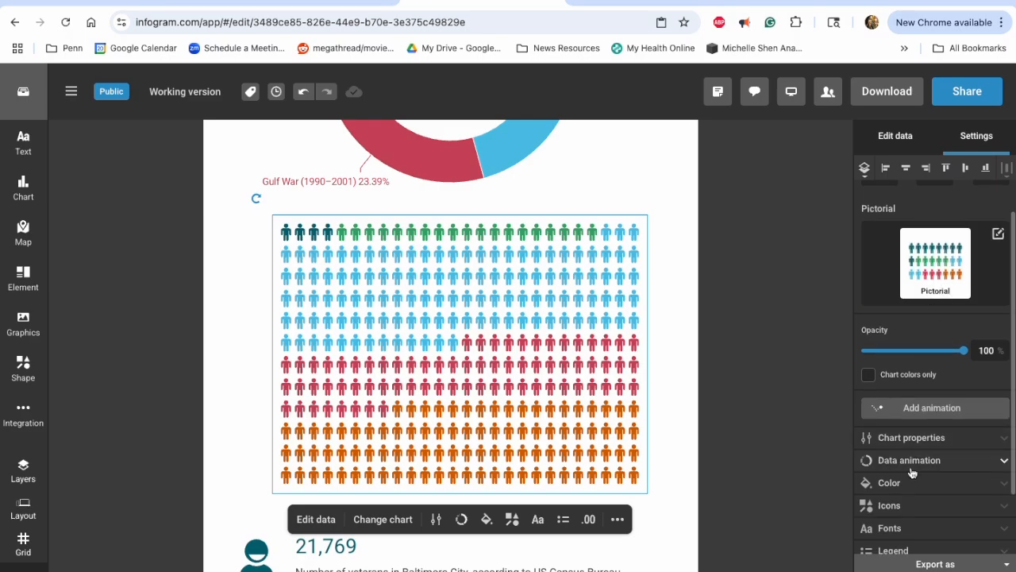
pyautogui.scroll(-1, 913, 508)
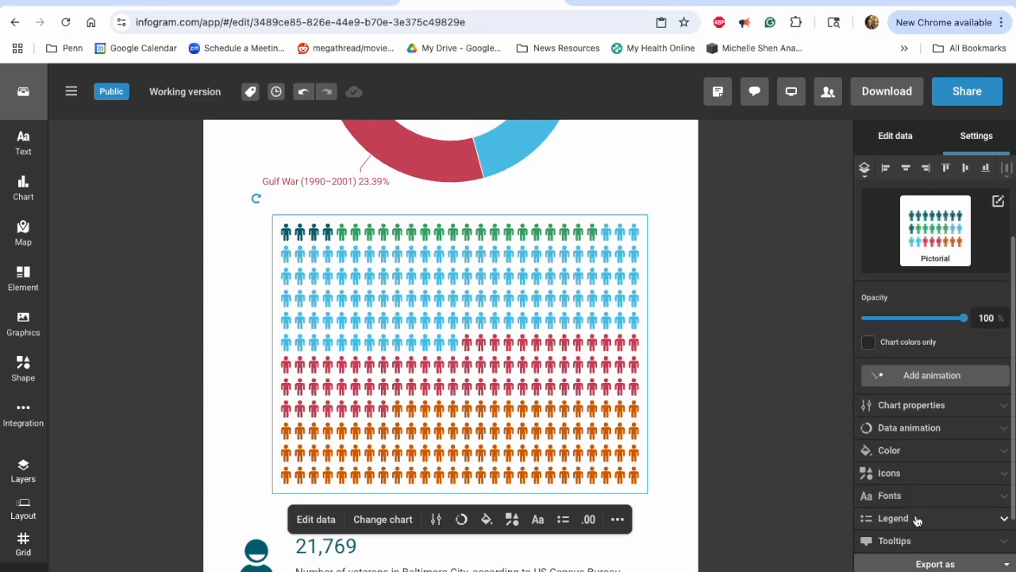
pyautogui.click(916, 520)
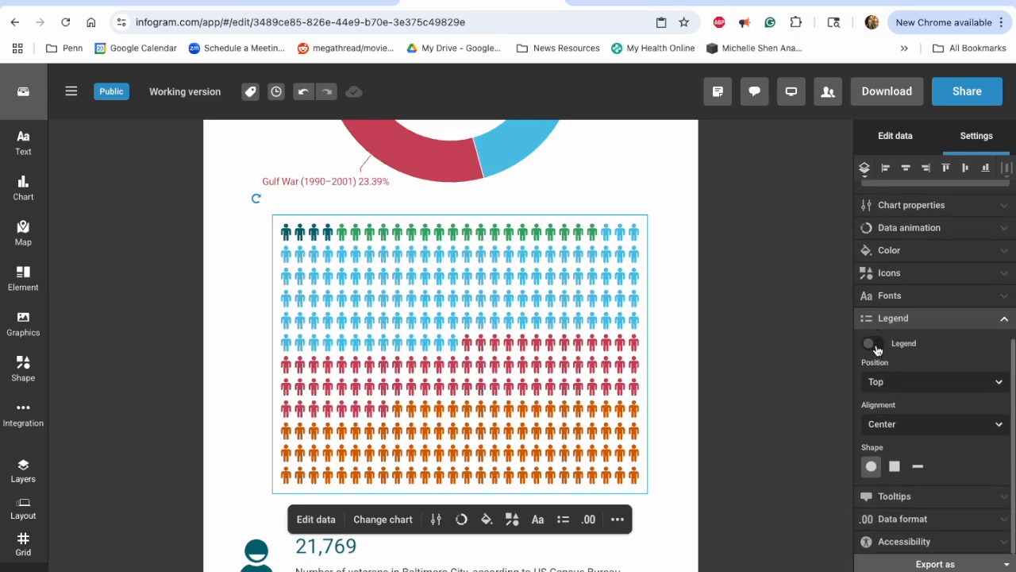
pyautogui.click(877, 350)
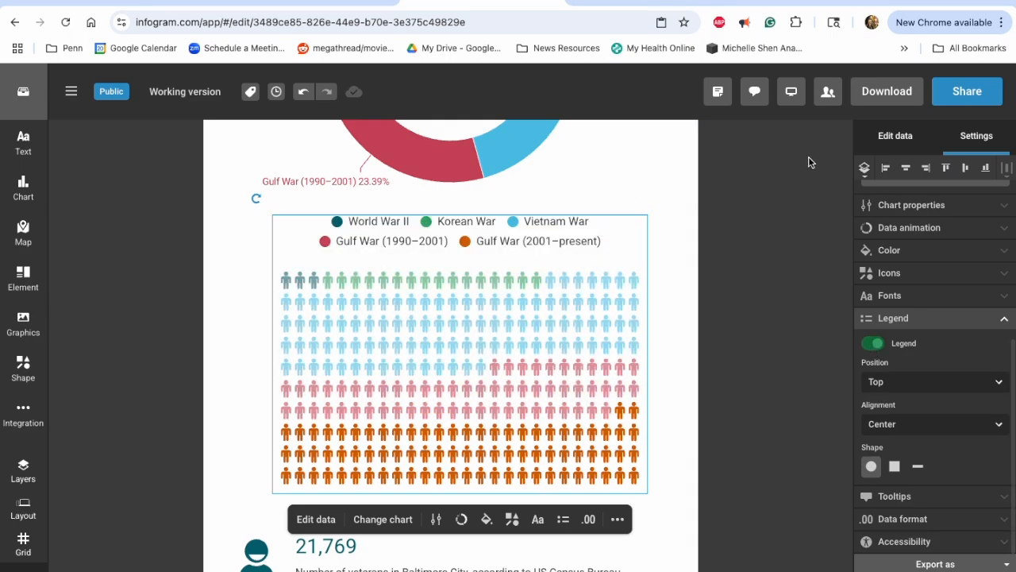
# - Review the pictorial chart's data table, legend and data points against the Baltimore veterans facts below it
pyautogui.click(895, 136)
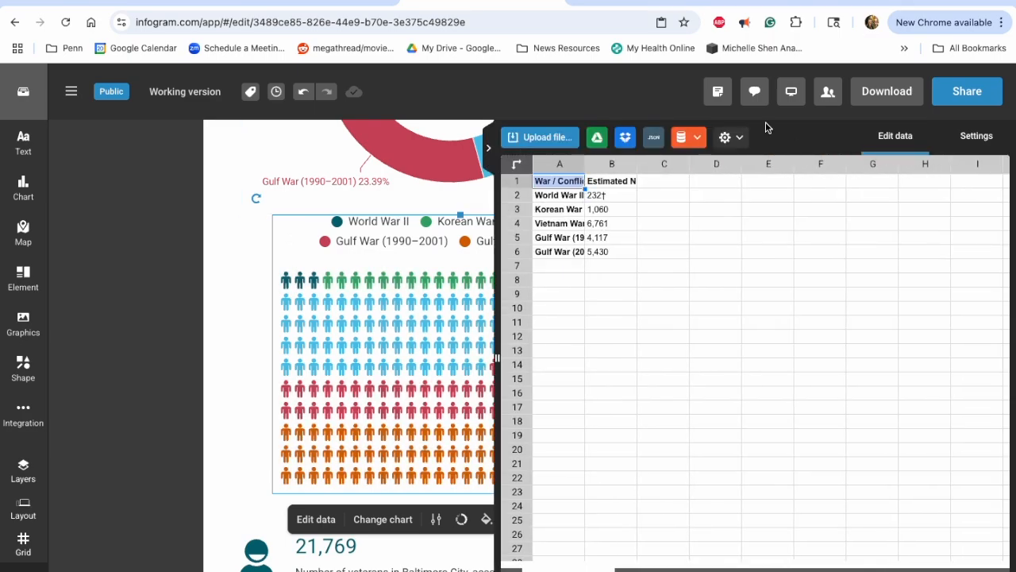
pyautogui.click(488, 148)
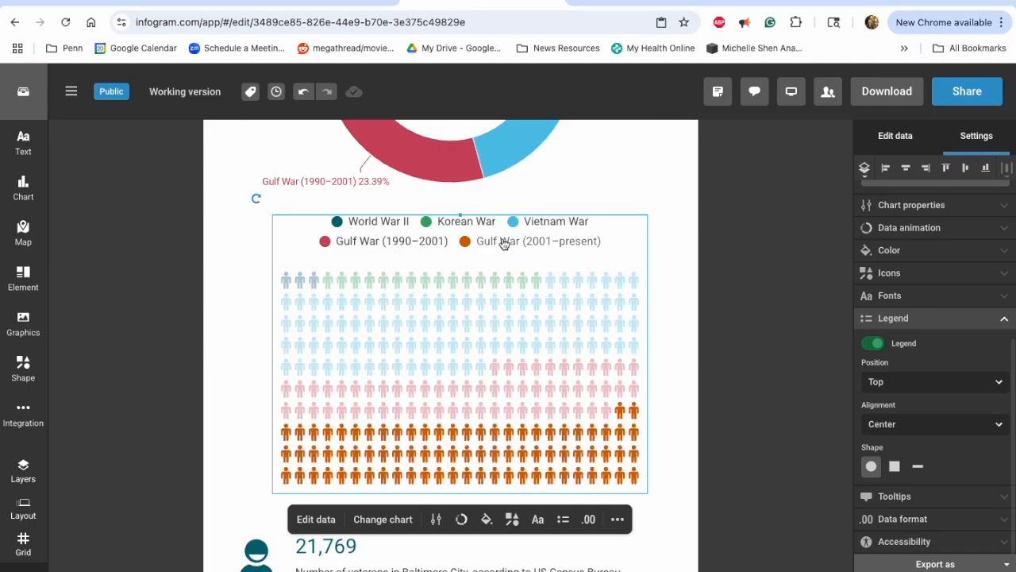
pyautogui.click(761, 480)
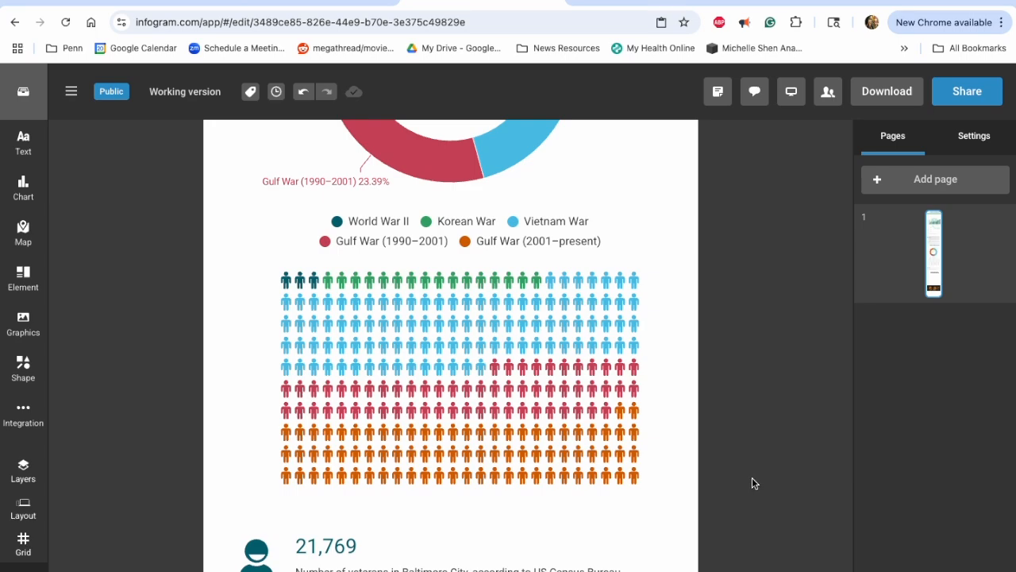
pyautogui.click(485, 415)
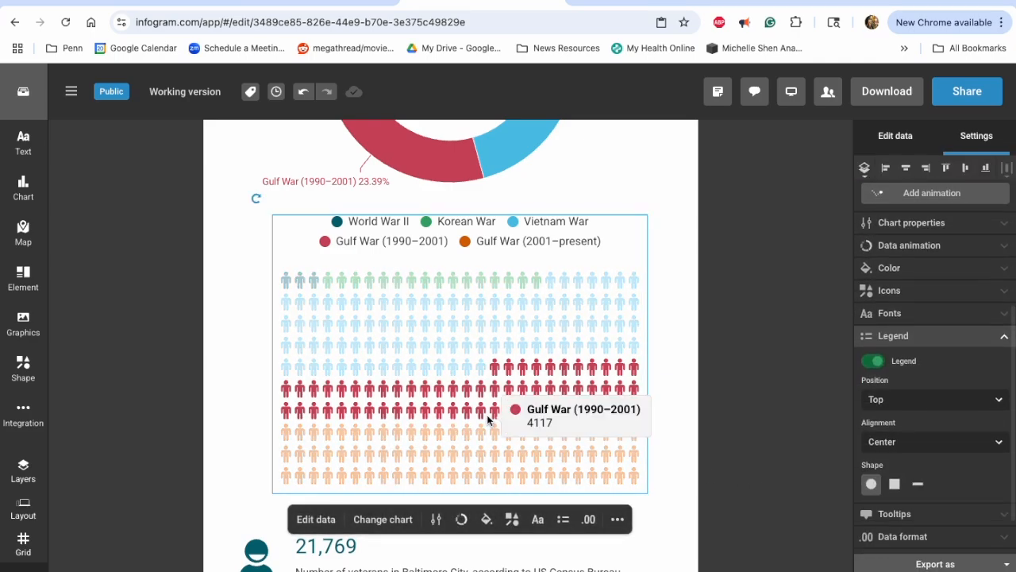
pyautogui.scroll(4, 942, 234)
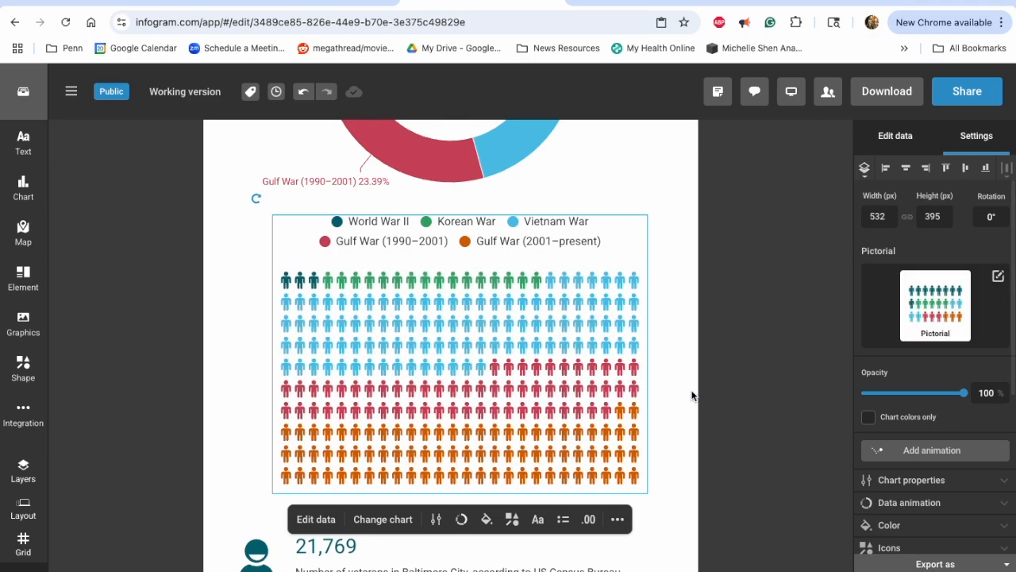
pyautogui.scroll(-3, 643, 460)
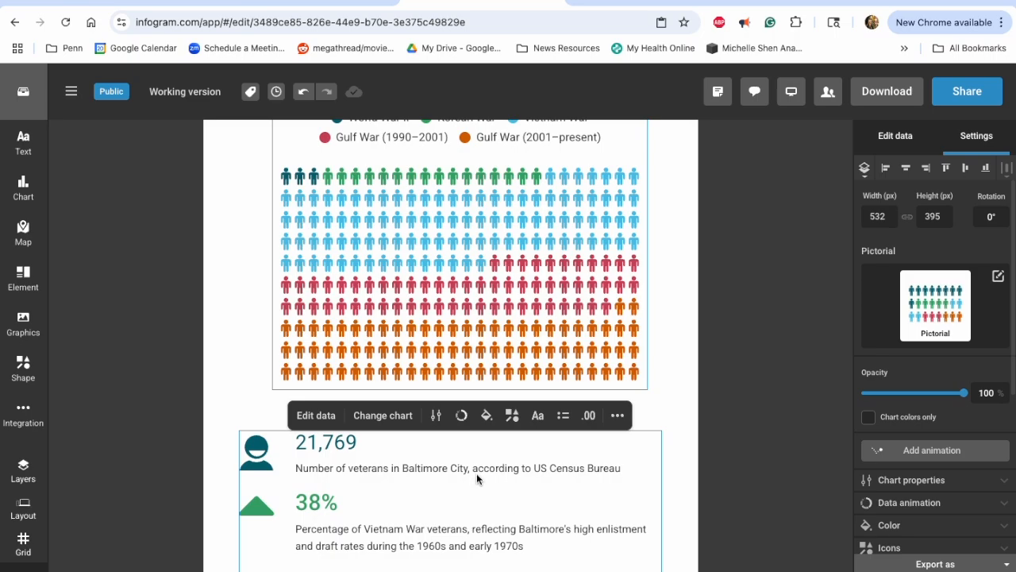
pyautogui.click(734, 479)
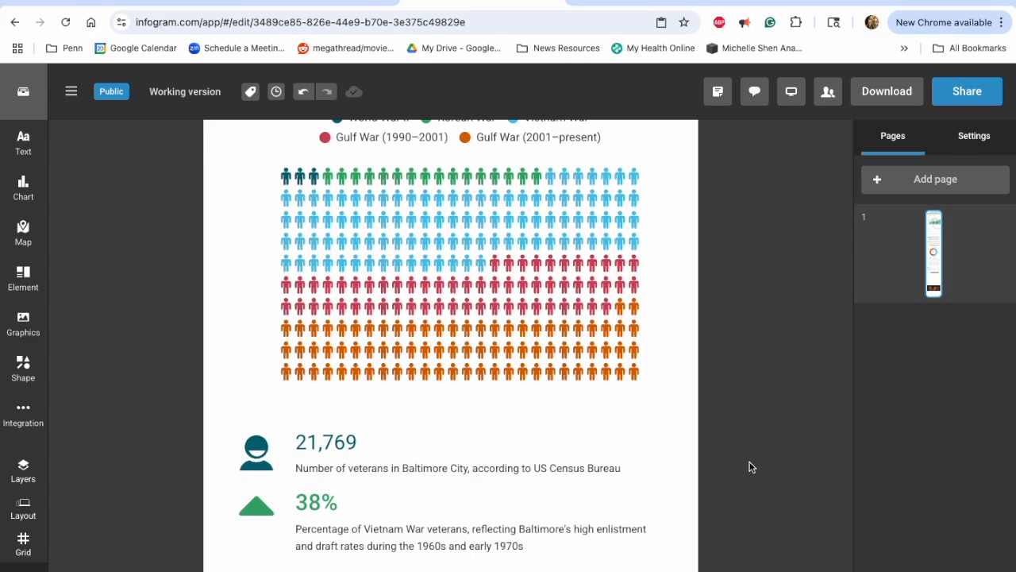
# - Switch to the Portland vs. Baltimore spreadsheet in Google Sheets and copy the museum comparison table in A1:D10
pyautogui.scroll(-5, 751, 467)
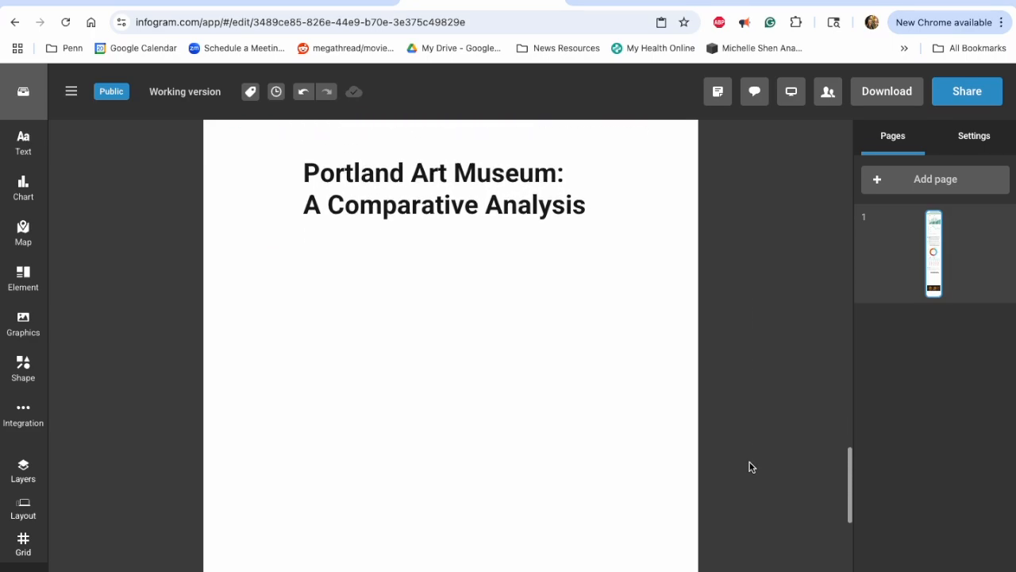
pyautogui.scroll(-1, 751, 466)
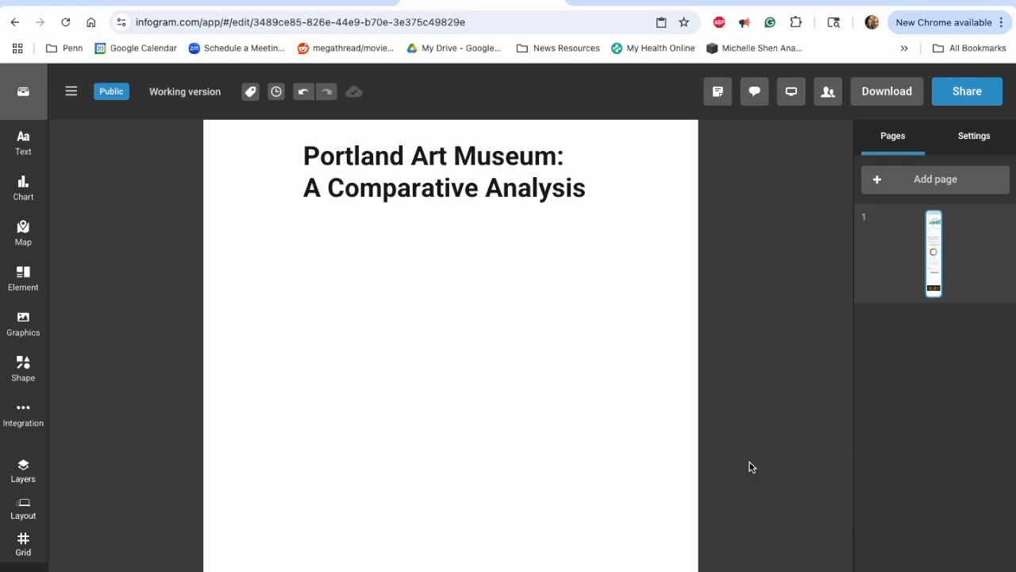
pyautogui.scroll(-1, 751, 467)
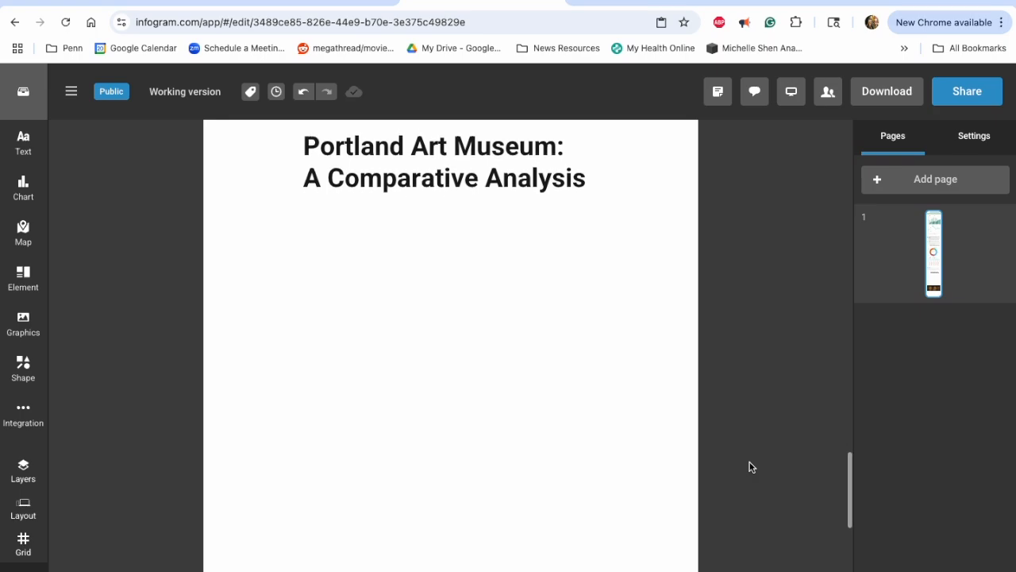
pyautogui.scroll(1, 751, 466)
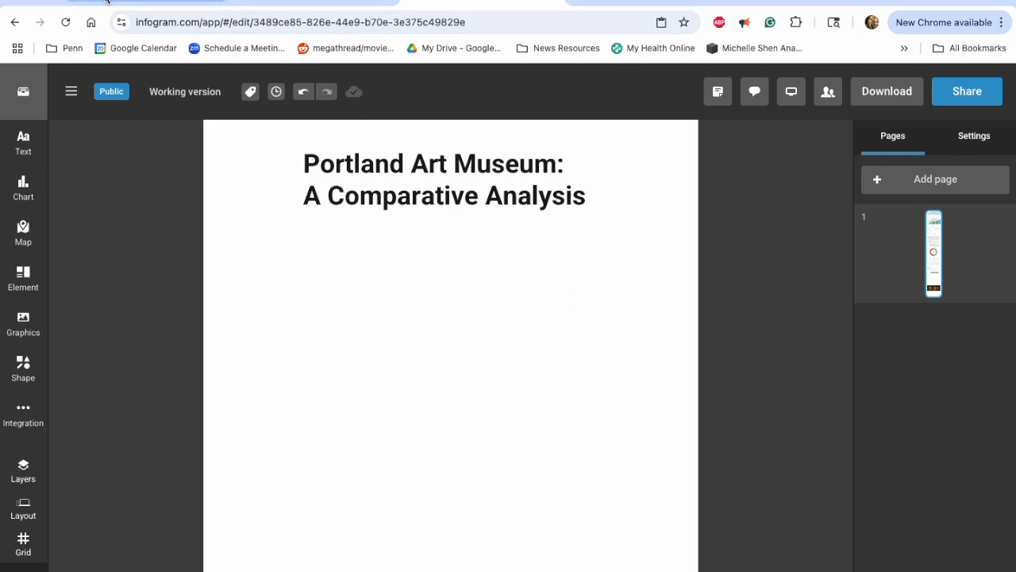
pyautogui.click(107, 2)
pyautogui.click(435, 570)
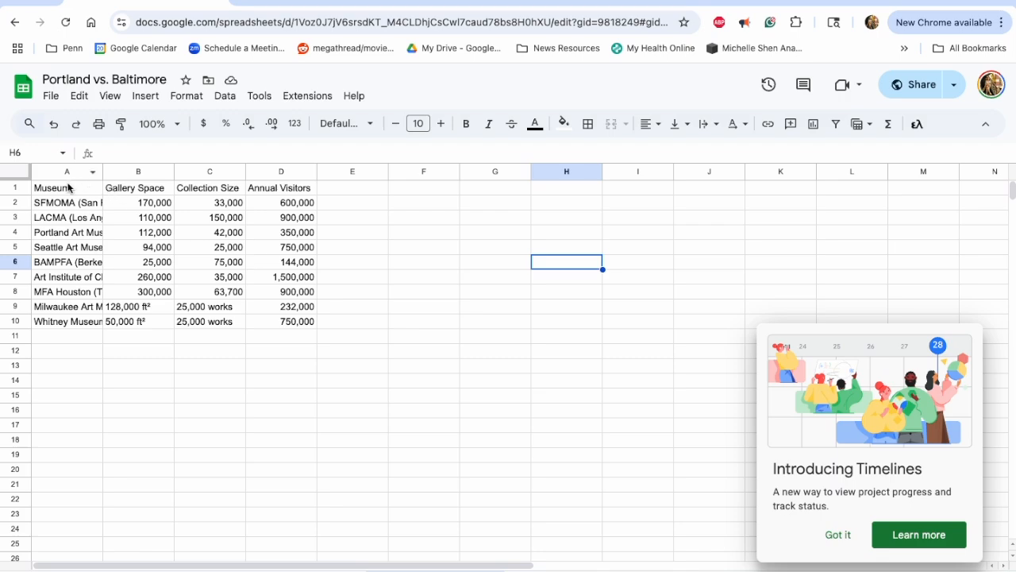
pyautogui.moveTo(68, 187); pyautogui.dragTo(271, 322)
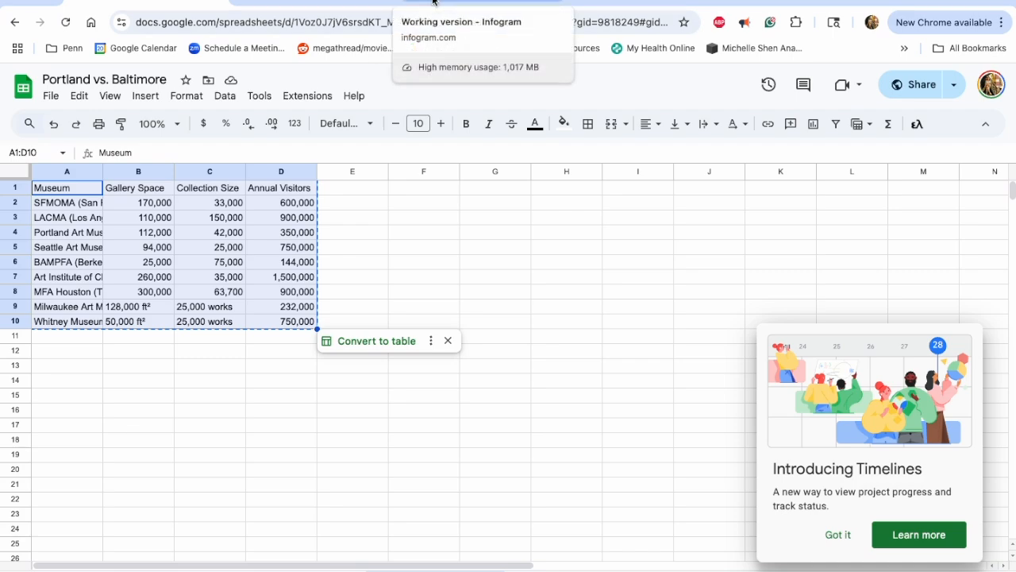
# - Switch back to Infogram, add a Scatter chart and place it directly below the "Portland Art Museum: A Comparative Analysis" heading
pyautogui.click(433, 1)
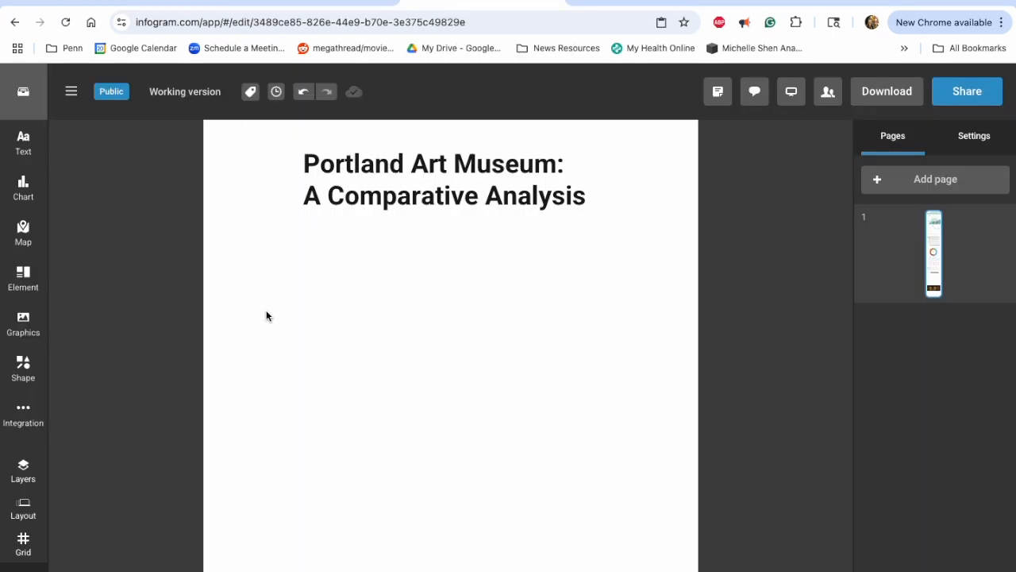
pyautogui.click(25, 190)
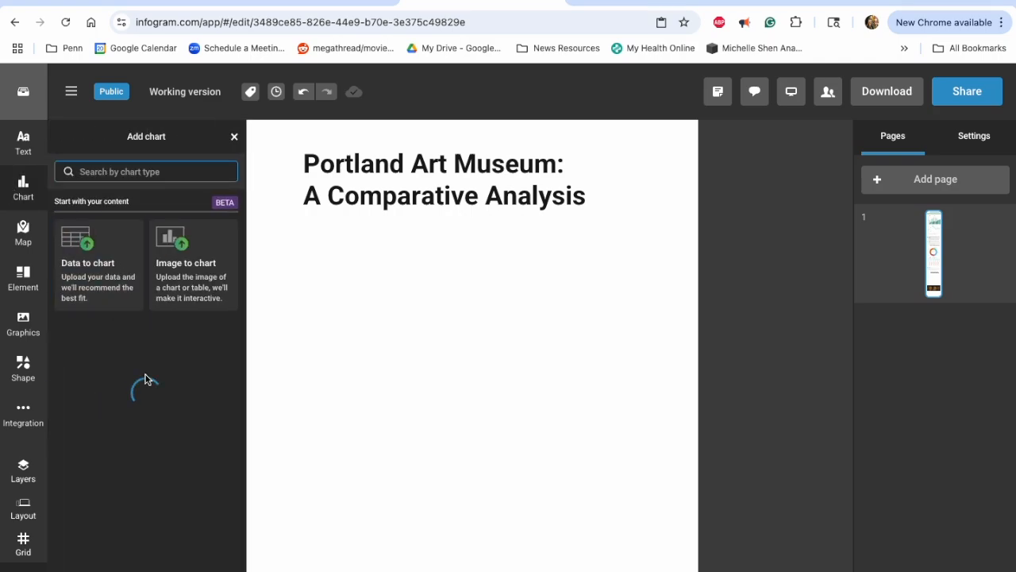
pyautogui.scroll(-15, 146, 380)
pyautogui.scroll(8, 145, 379)
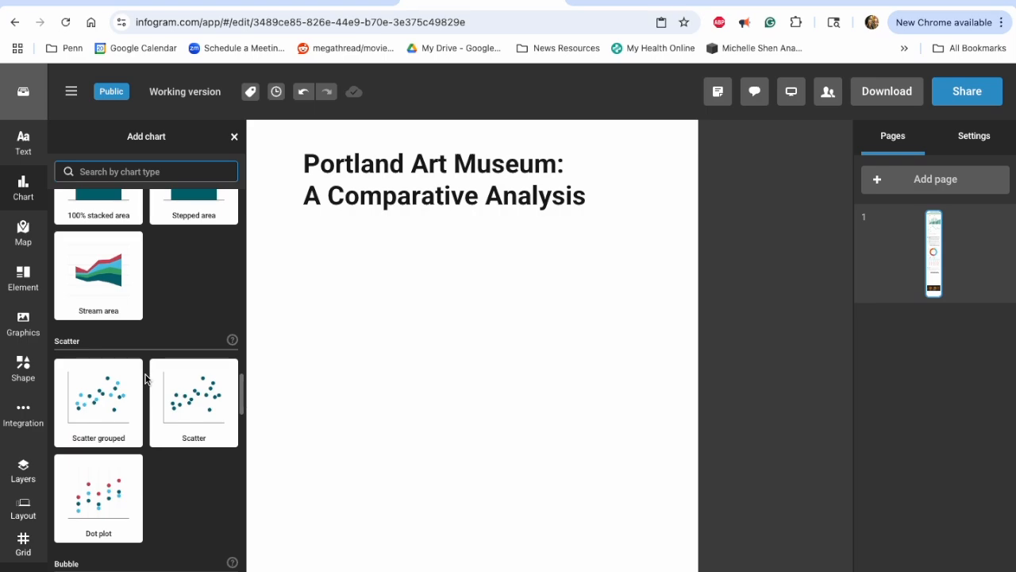
pyautogui.moveTo(185, 409)
pyautogui.click(188, 403)
pyautogui.moveTo(505, 340); pyautogui.dragTo(520, 365)
# - Clear the scatter chart's sample data and paste the copied museum table starting in cell A1
pyautogui.click(904, 138)
pyautogui.moveTo(556, 181); pyautogui.dragTo(677, 422)
pyautogui.press('Delete')
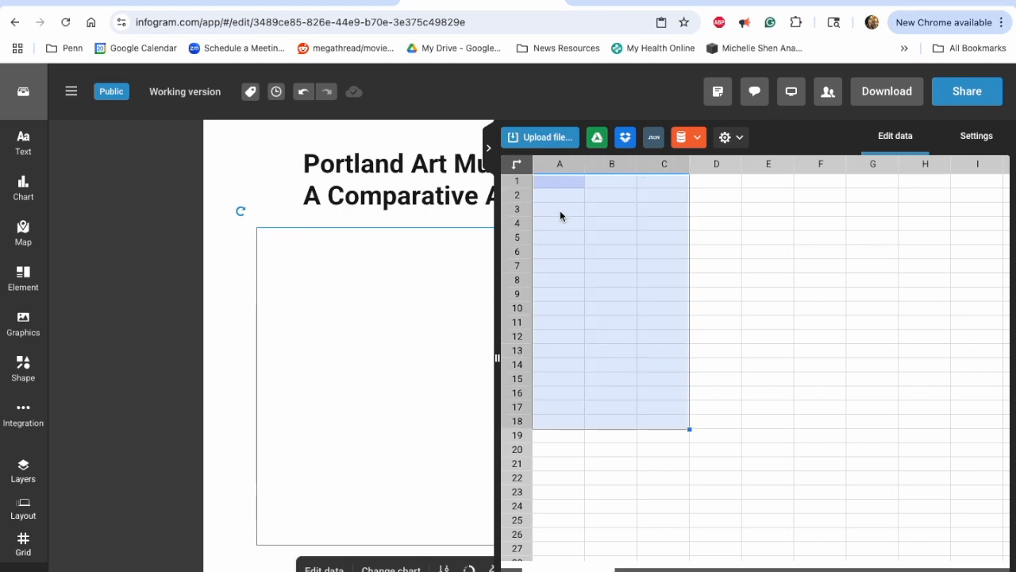
pyautogui.click(558, 183)
pyautogui.rightClick(558, 182)
pyautogui.click(599, 238)
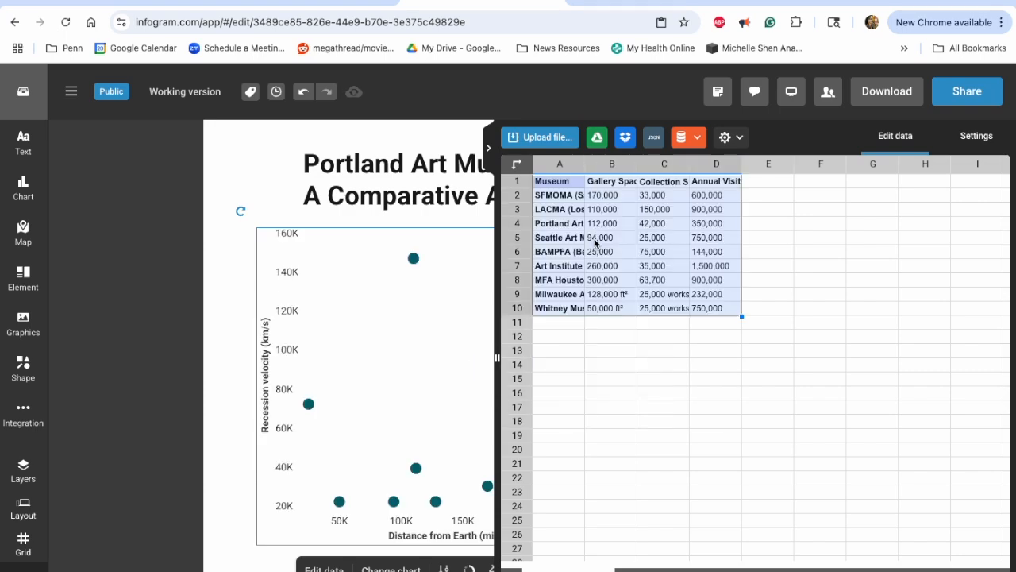
pyautogui.click(112, 349)
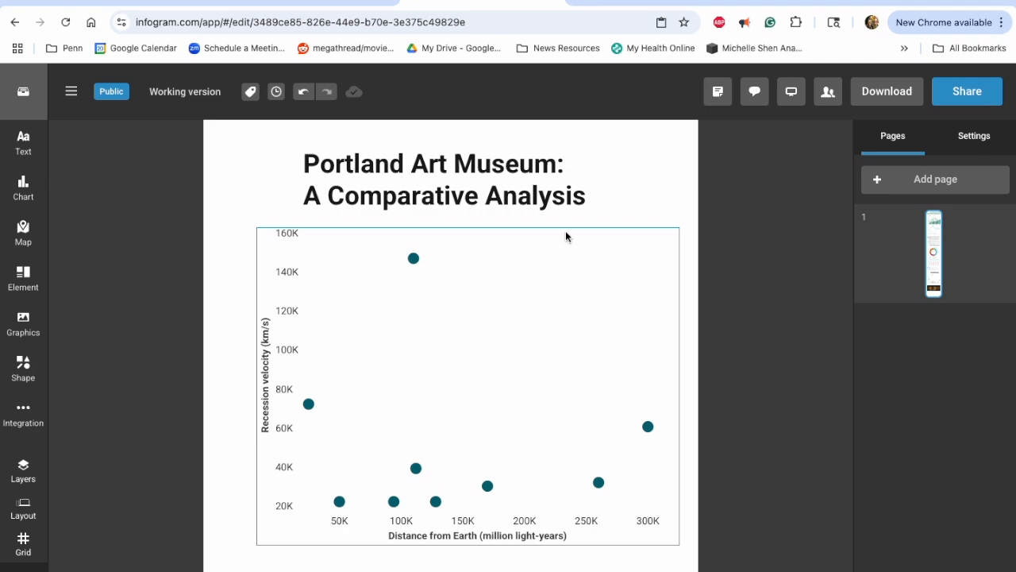
# - Set the scatter chart's x-axis title to "Gallery Space (sqft)"
pyautogui.click(601, 352)
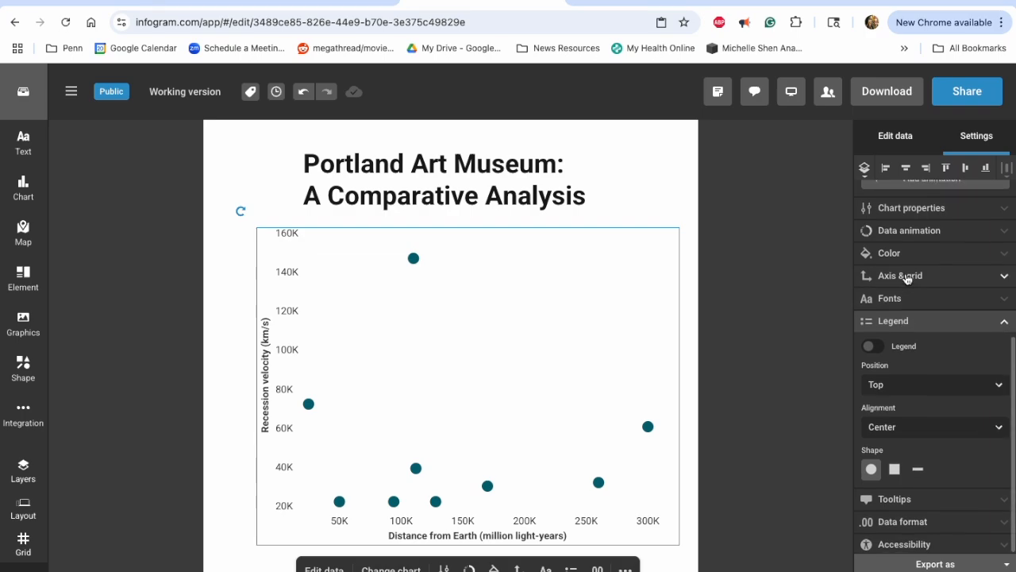
pyautogui.scroll(1, 888, 293)
pyautogui.click(881, 293)
pyautogui.scroll(-3, 876, 433)
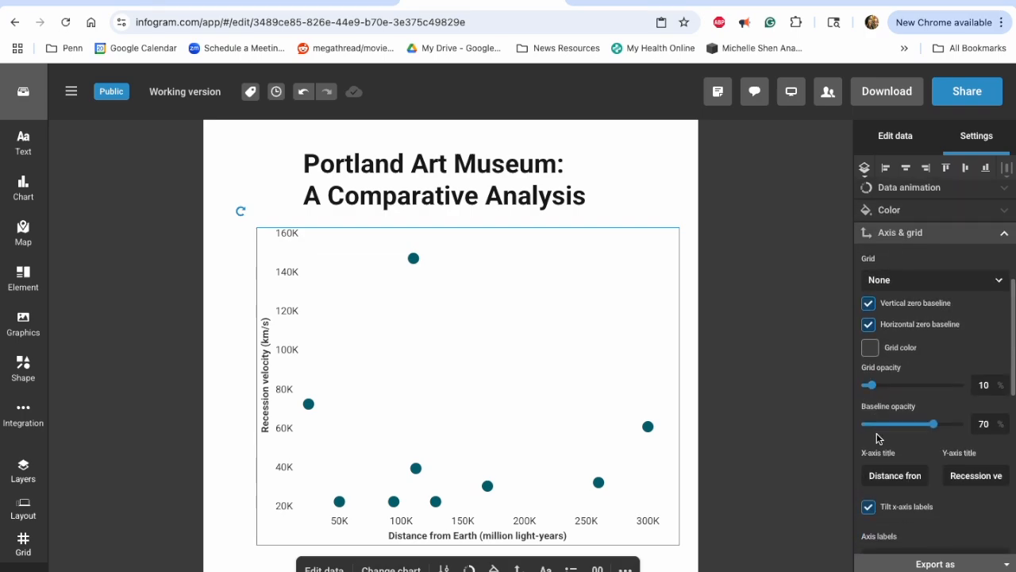
pyautogui.scroll(-5, 901, 481)
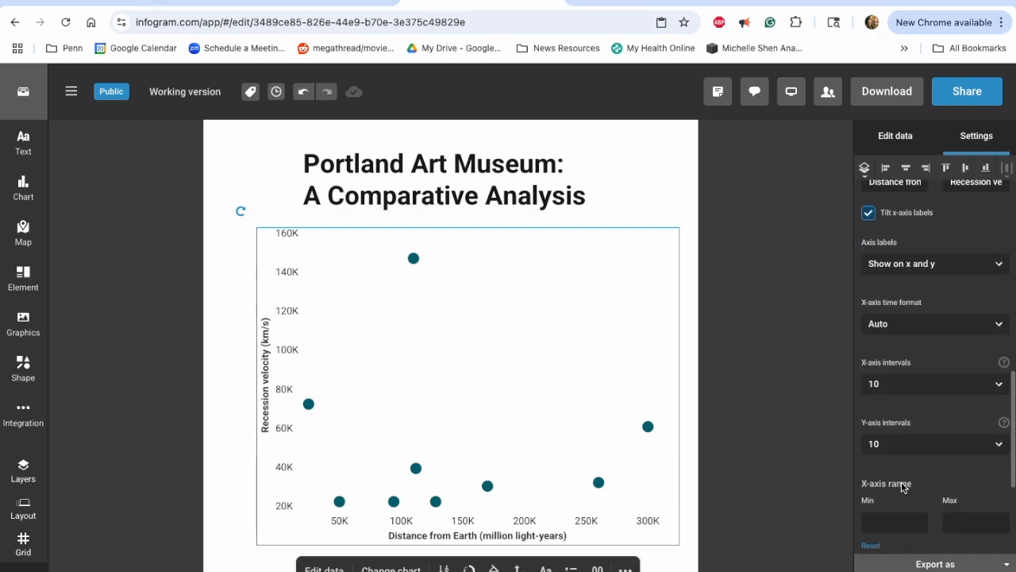
pyautogui.scroll(-3, 901, 487)
pyautogui.scroll(5, 901, 488)
pyautogui.scroll(1, 901, 487)
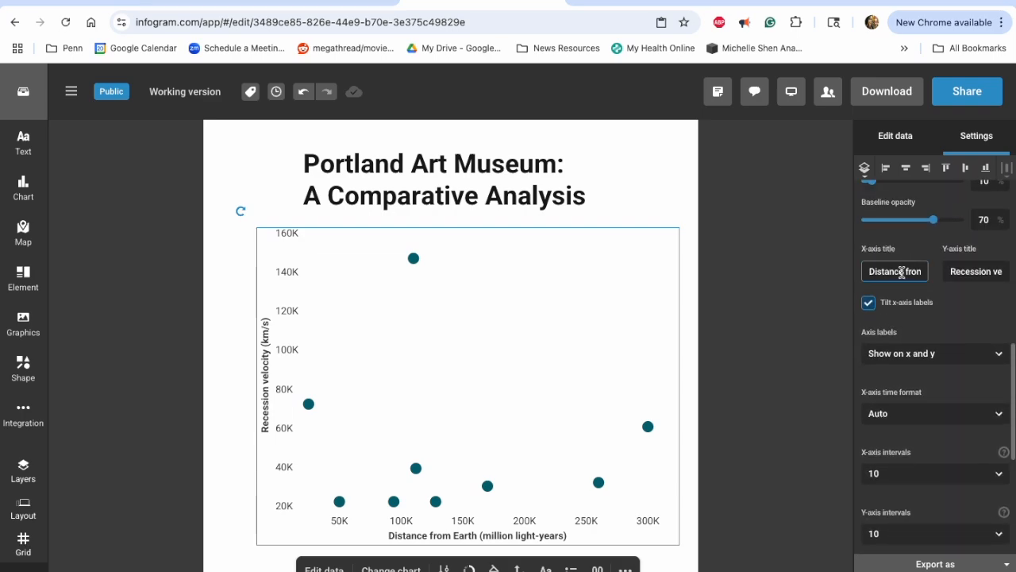
pyautogui.click(902, 271)
pyautogui.press('BackSpace')
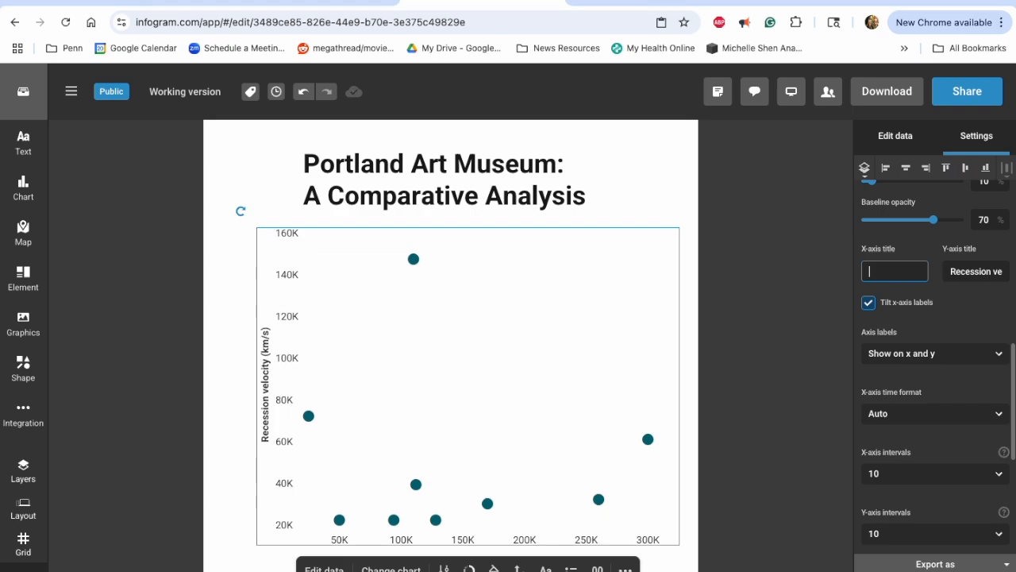
pyautogui.write('Galler')
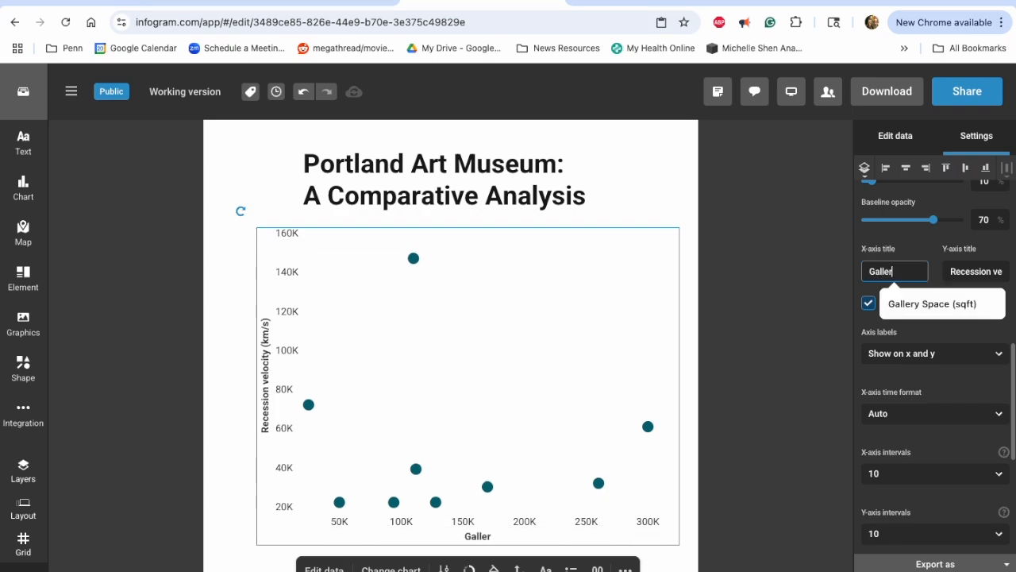
pyautogui.click(966, 305)
# - Replace the scatter chart's y-axis title with "# works"
pyautogui.click(971, 272)
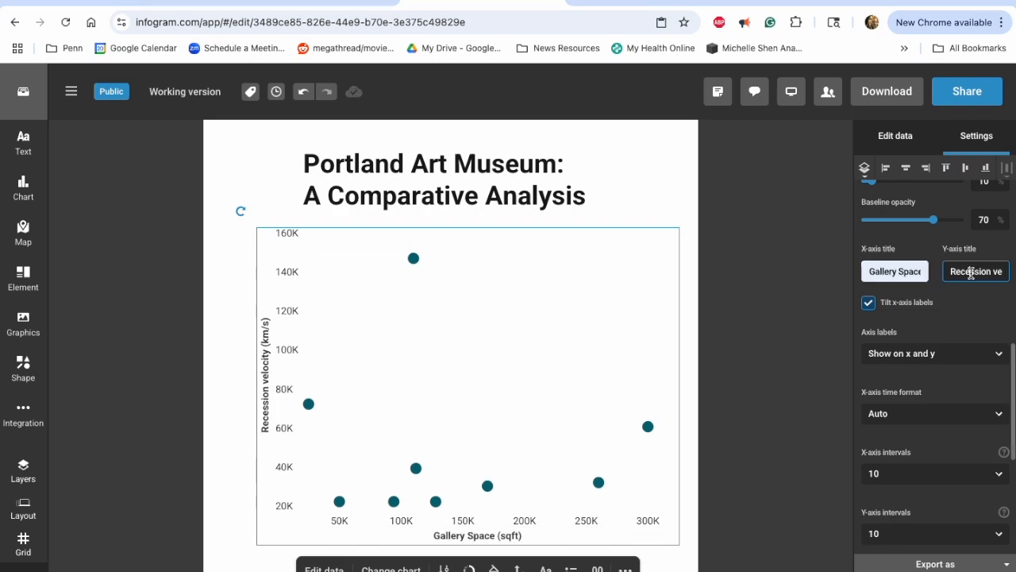
pyautogui.press('super+a')
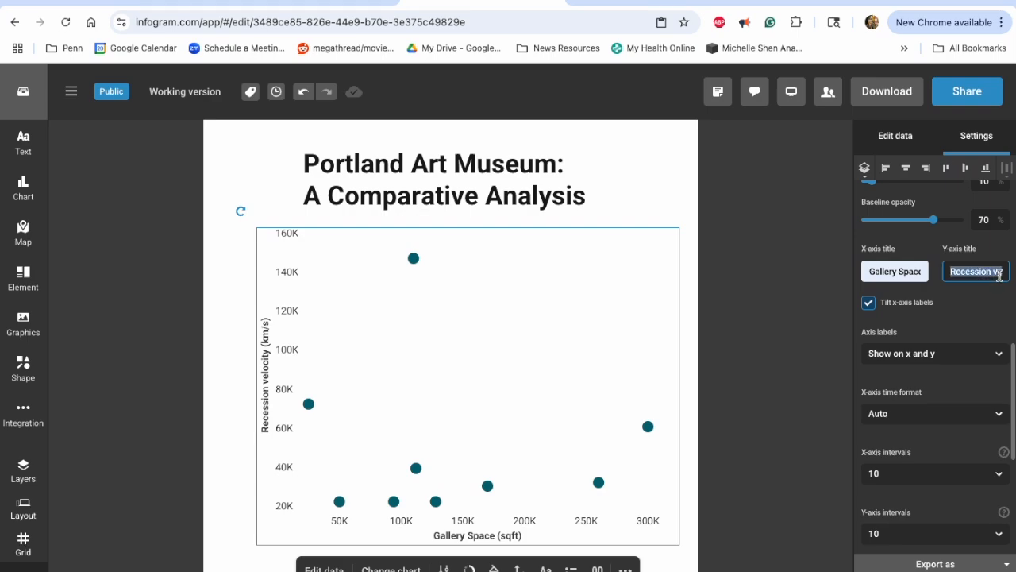
pyautogui.press('BackSpace')
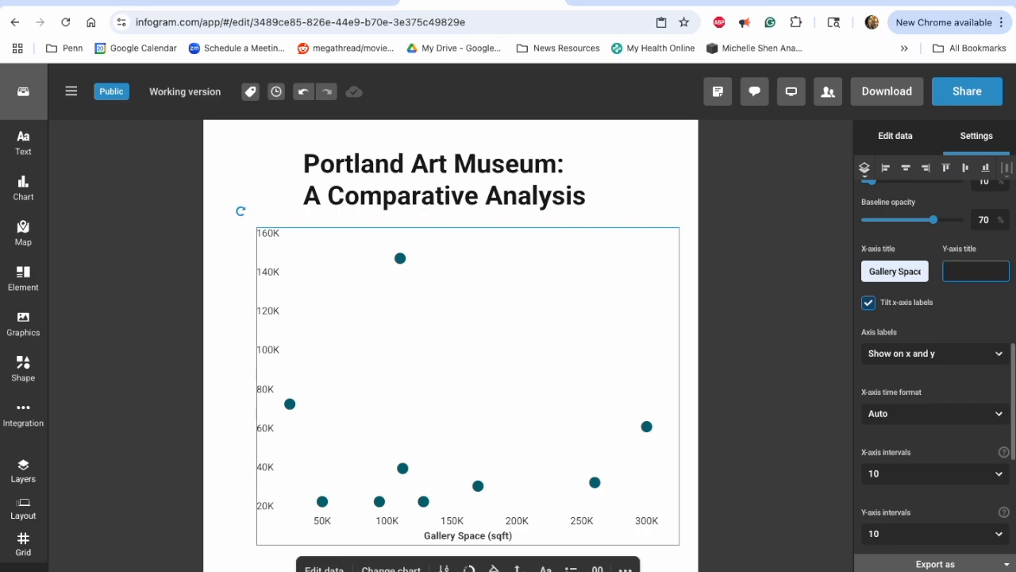
pyautogui.write('#')
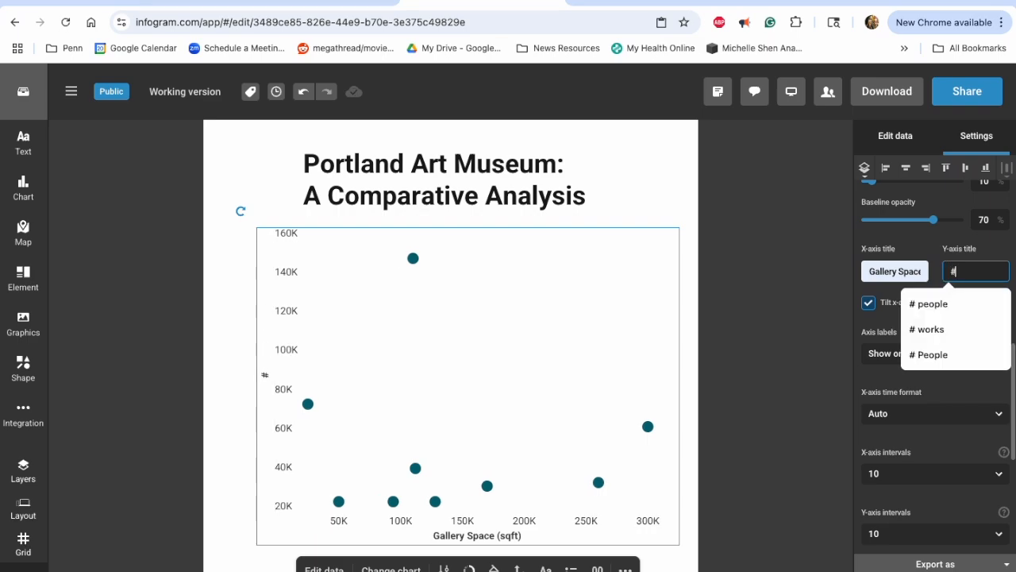
pyautogui.click(953, 330)
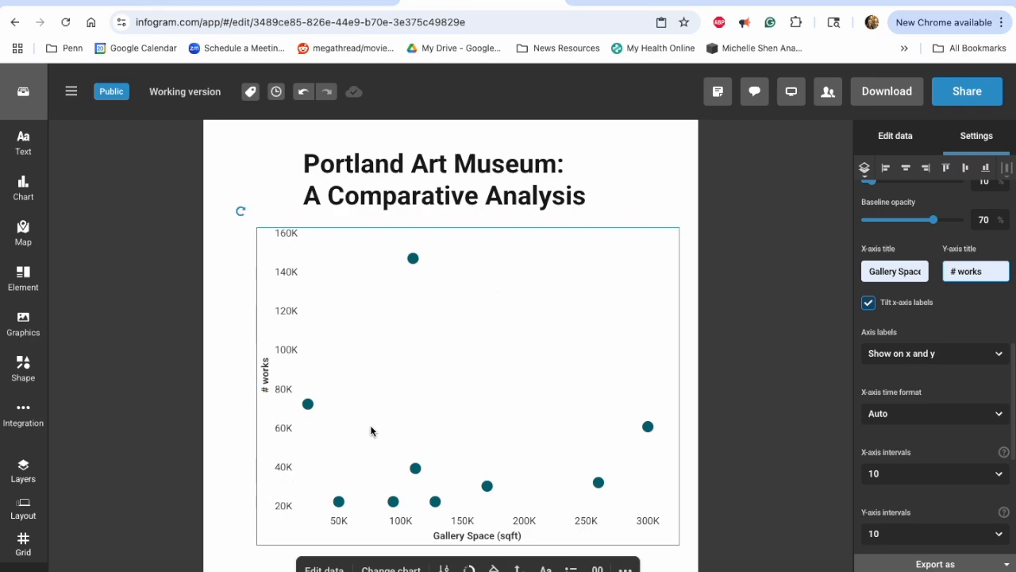
# - Inspect the LACMA and Portland Art Museum points on the scatter chart and the Annual Visitors column in its data
pyautogui.moveTo(413, 260)
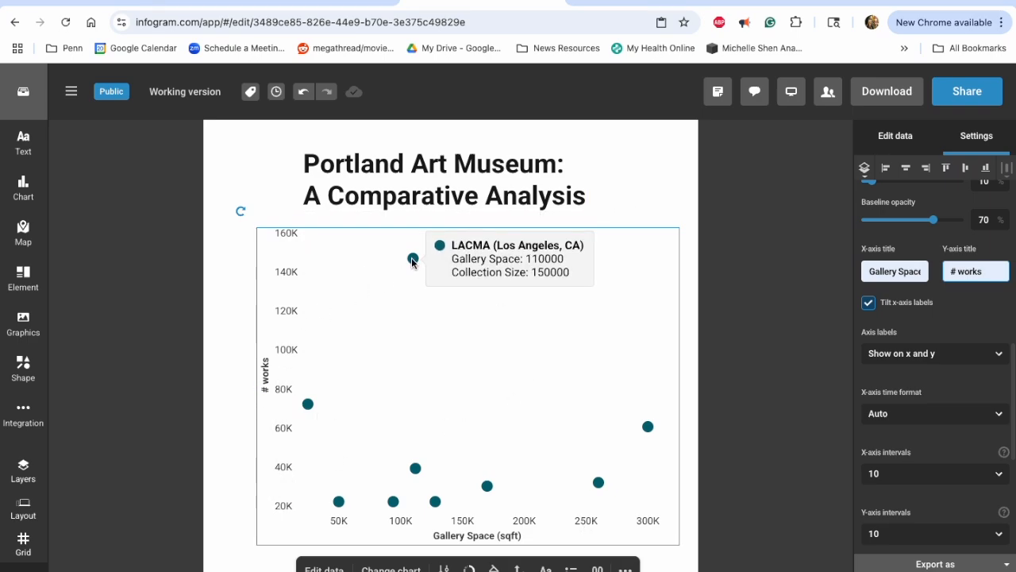
pyautogui.moveTo(415, 468)
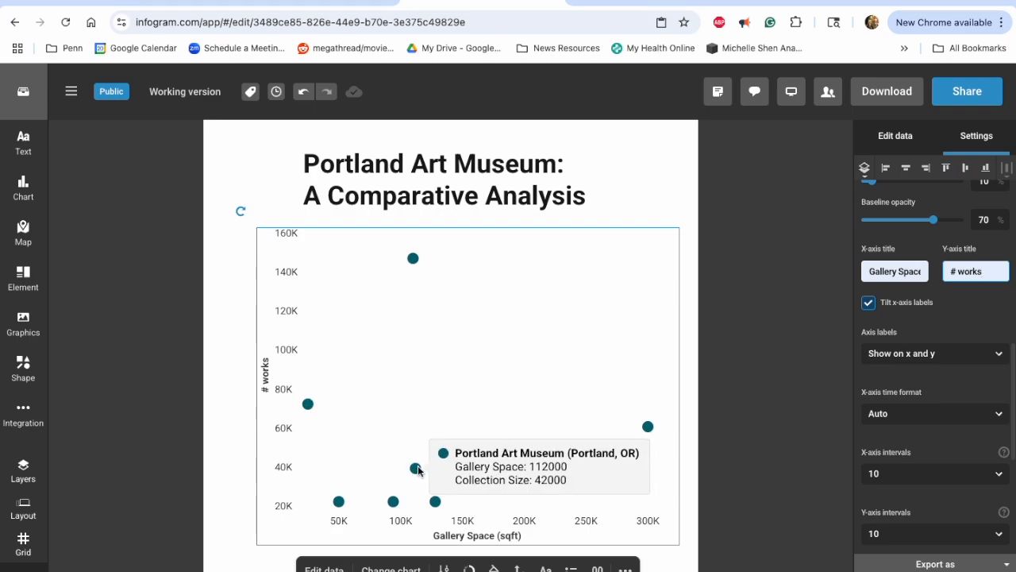
pyautogui.click(893, 145)
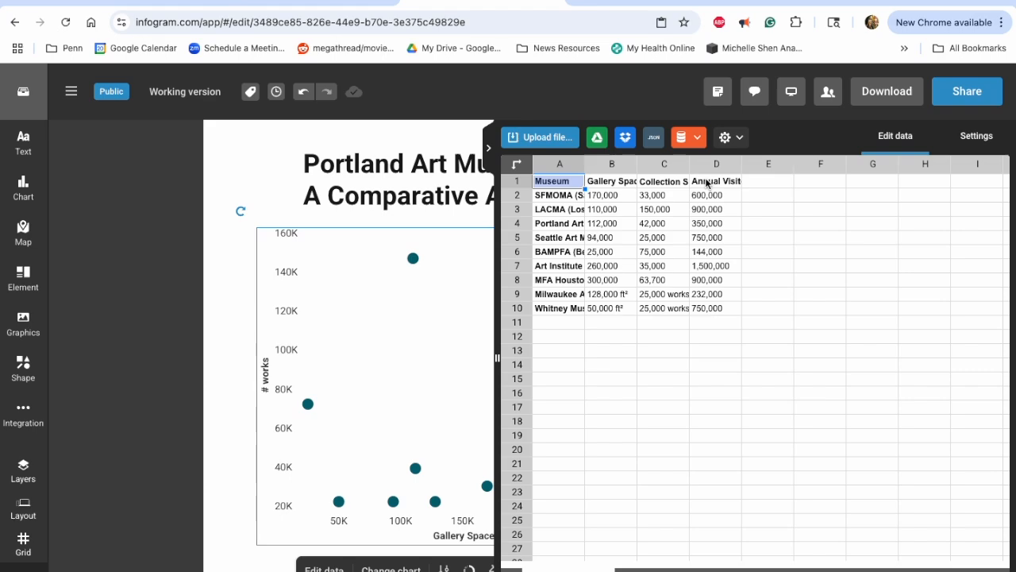
pyautogui.click(706, 185)
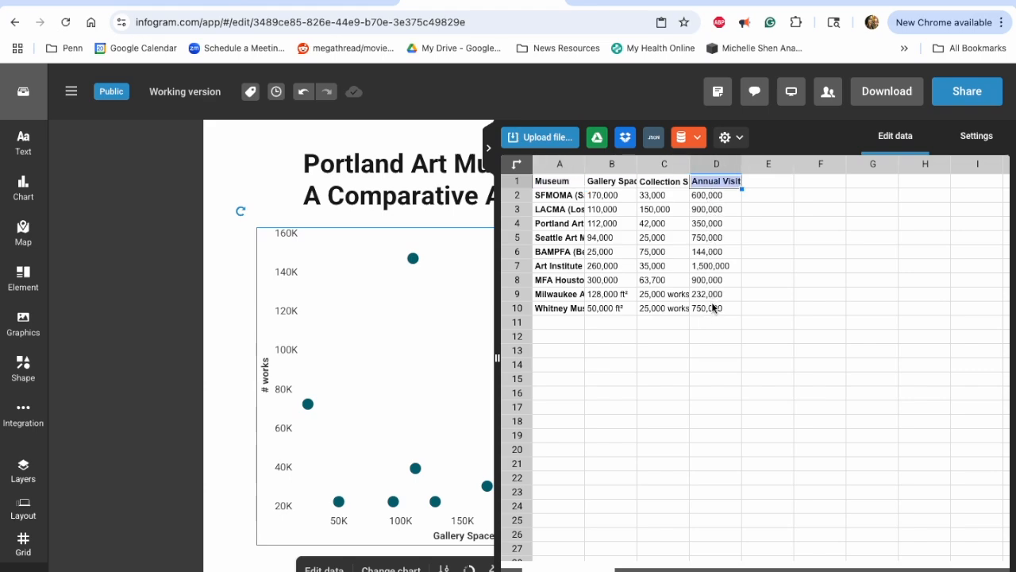
pyautogui.click(187, 241)
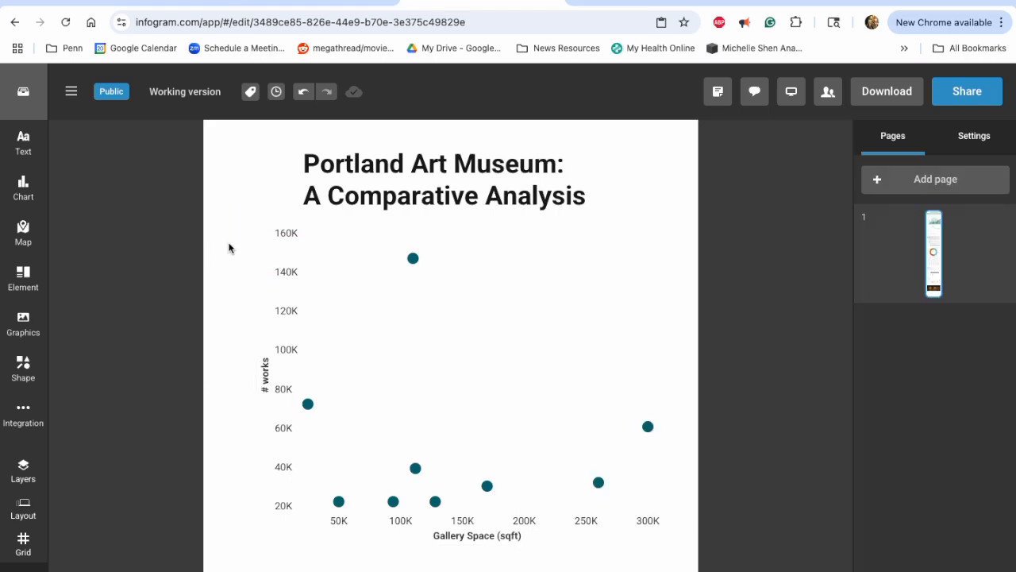
# - Change the museum scatter chart's type to Bubble and inspect the bubbles' museum details
pyautogui.click(459, 308)
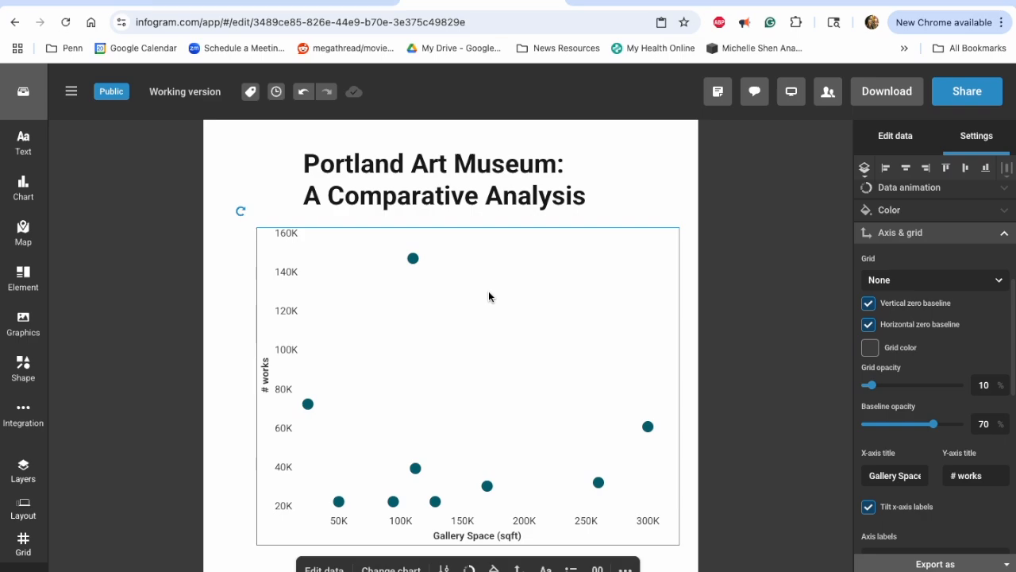
pyautogui.scroll(5, 931, 259)
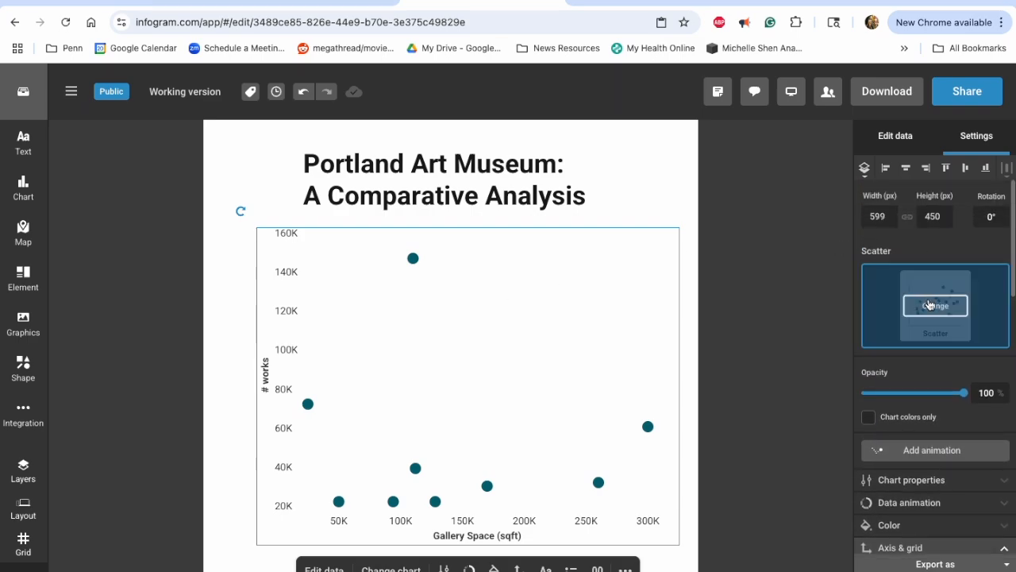
pyautogui.click(934, 306)
pyautogui.scroll(-5, 913, 355)
pyautogui.scroll(-15, 913, 355)
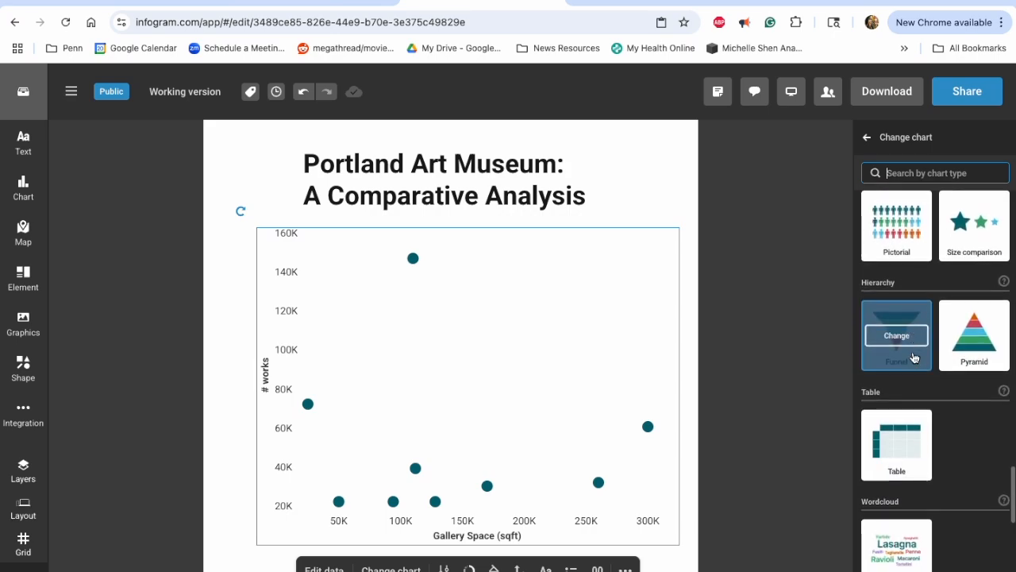
pyautogui.scroll(8, 913, 356)
pyautogui.scroll(-2, 913, 356)
pyautogui.scroll(-1, 915, 358)
pyautogui.moveTo(897, 460)
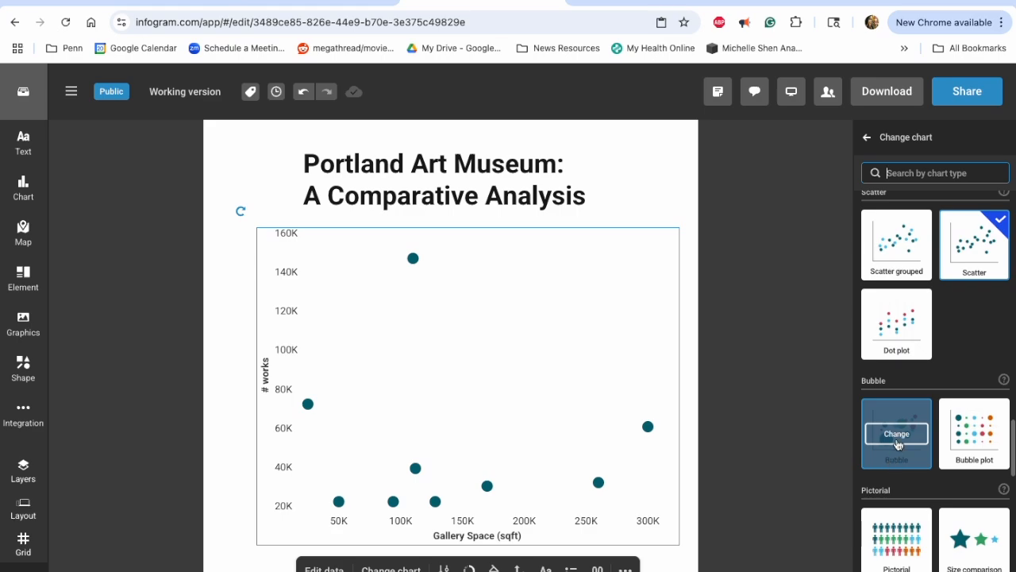
pyautogui.click(897, 434)
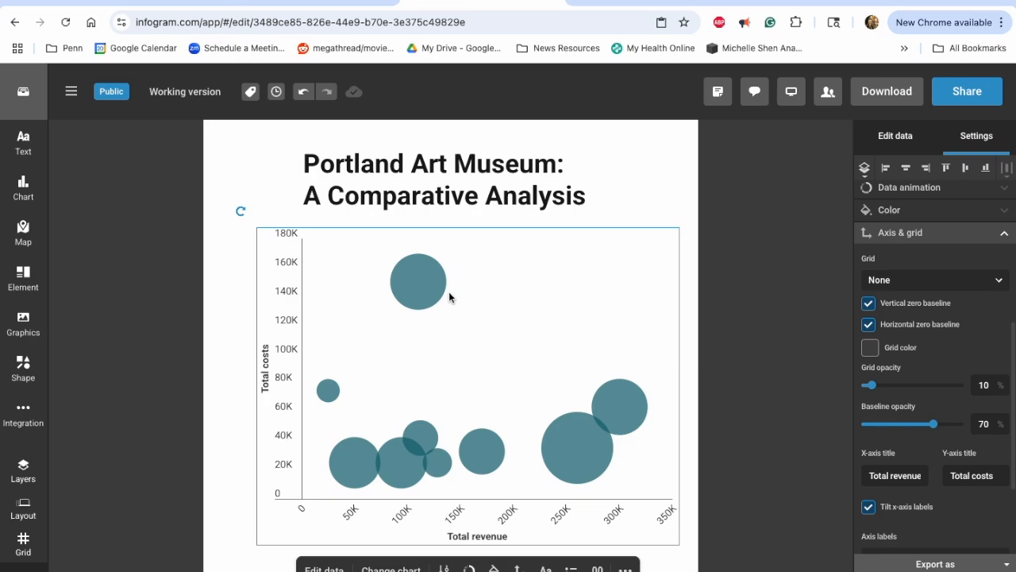
pyautogui.moveTo(425, 289)
pyautogui.moveTo(432, 444)
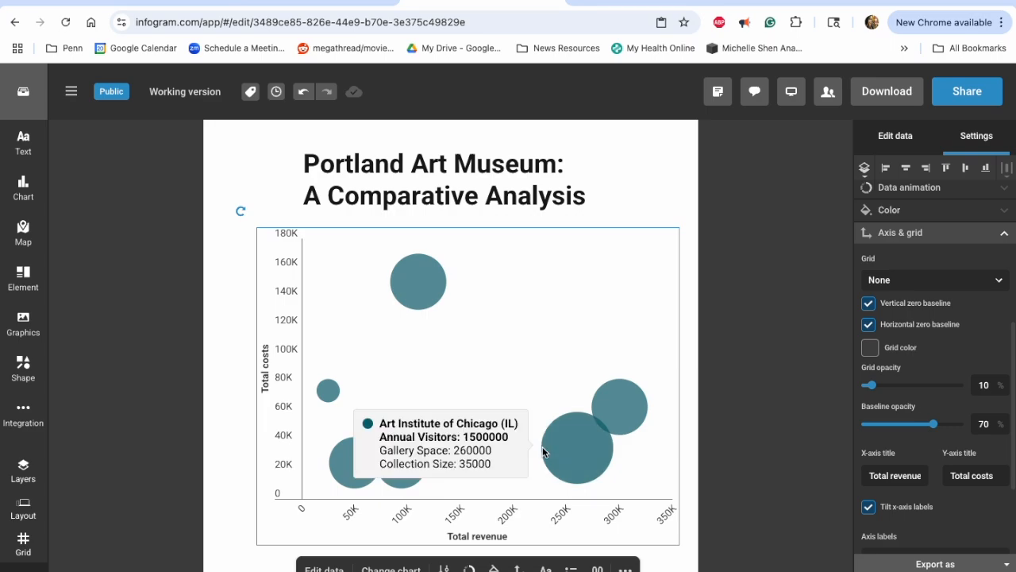
pyautogui.moveTo(486, 456)
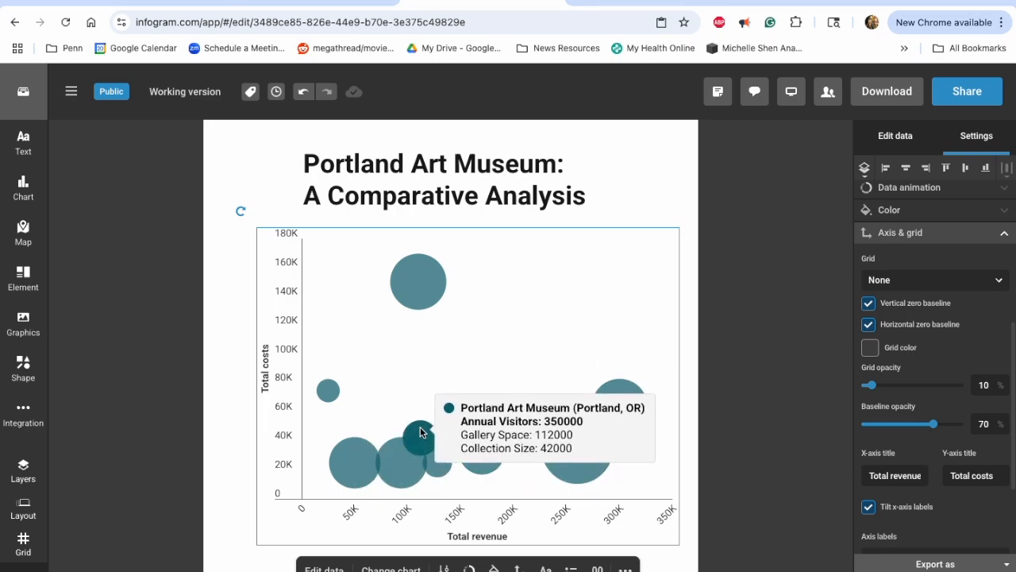
# - Turn off the single chart color for the bubble chart and color the Portland Art Museum bubble purple from the favorite colors
pyautogui.scroll(-1, 979, 325)
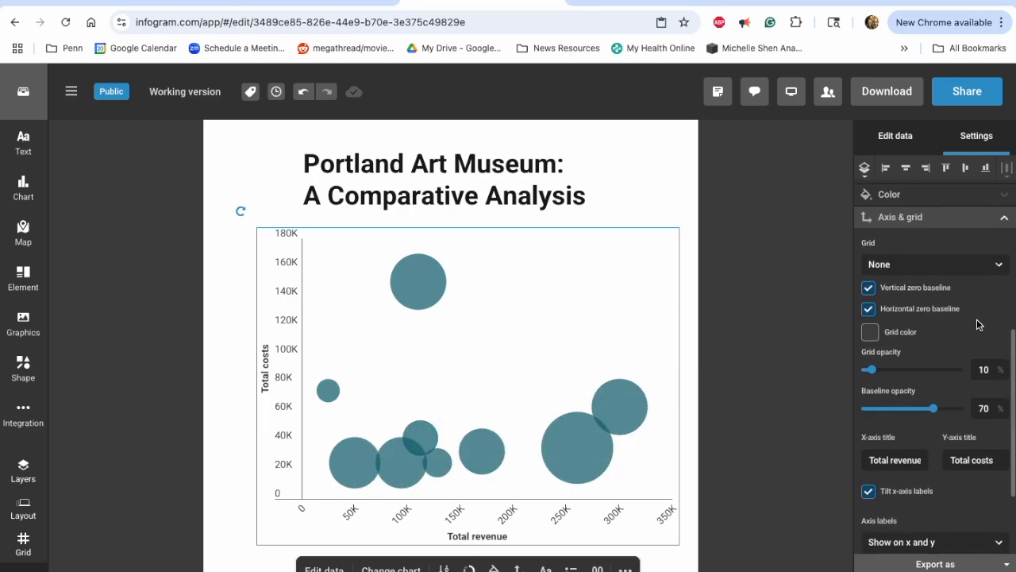
pyautogui.scroll(1, 979, 325)
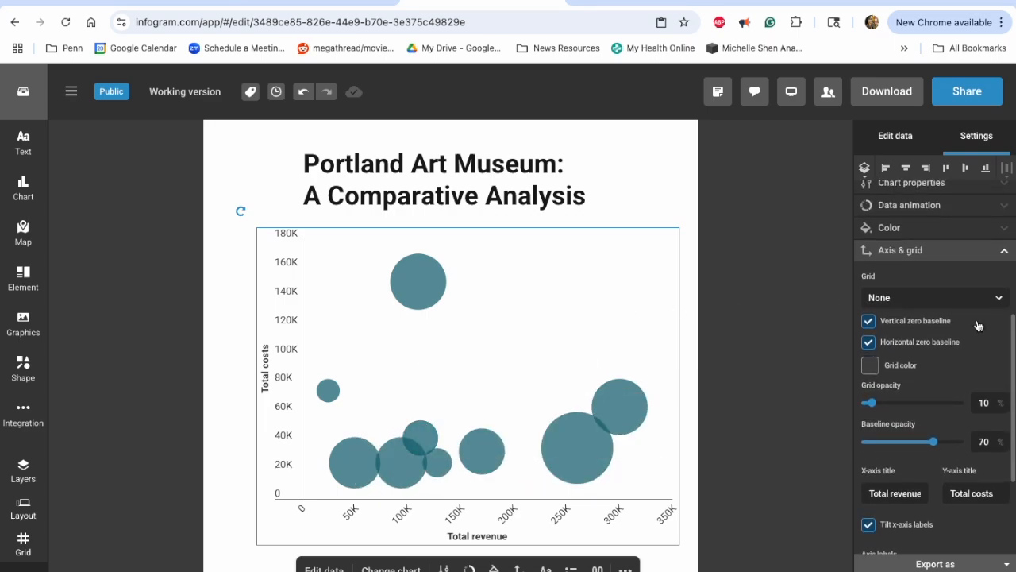
pyautogui.click(928, 230)
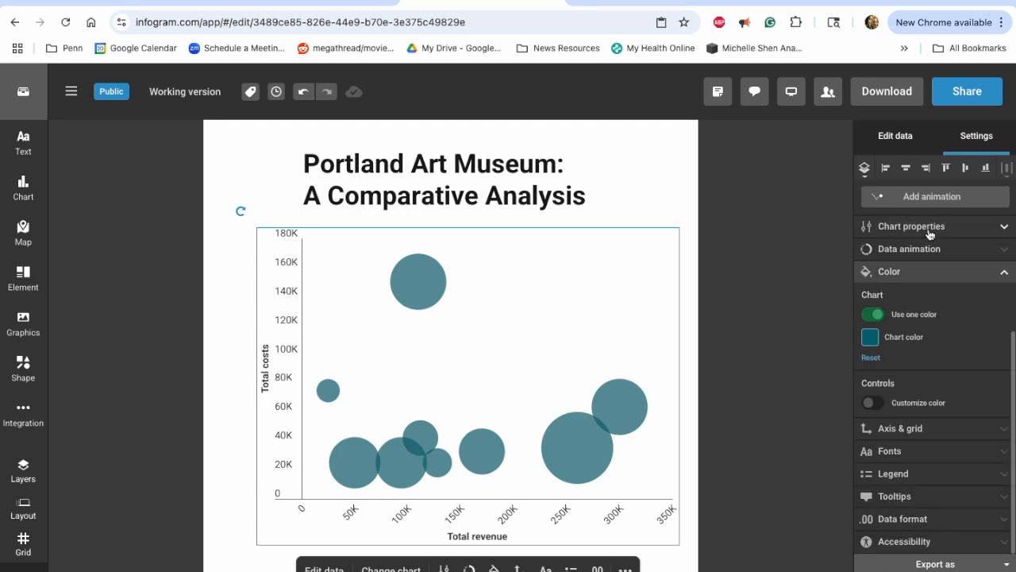
pyautogui.click(872, 318)
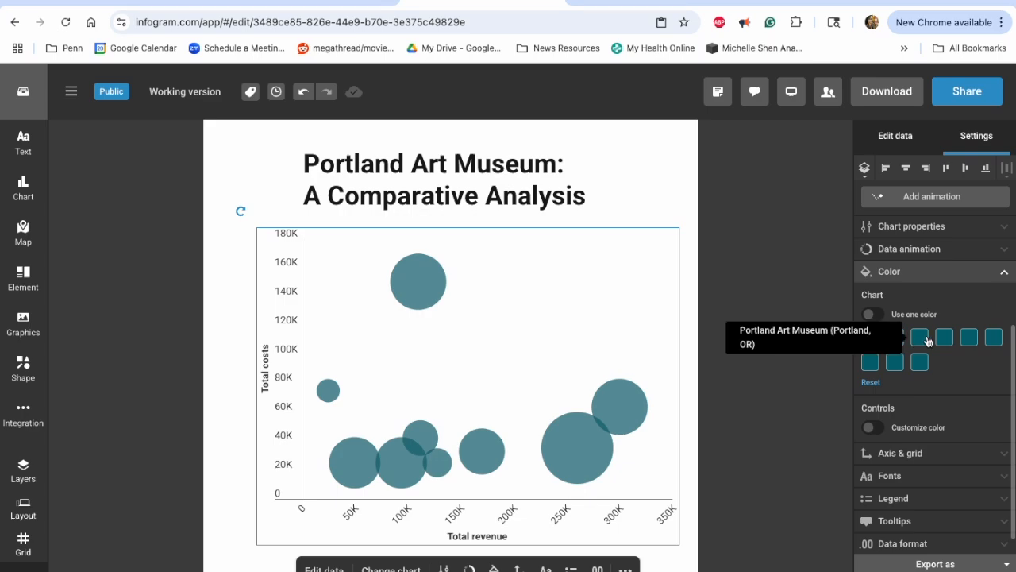
pyautogui.click(921, 340)
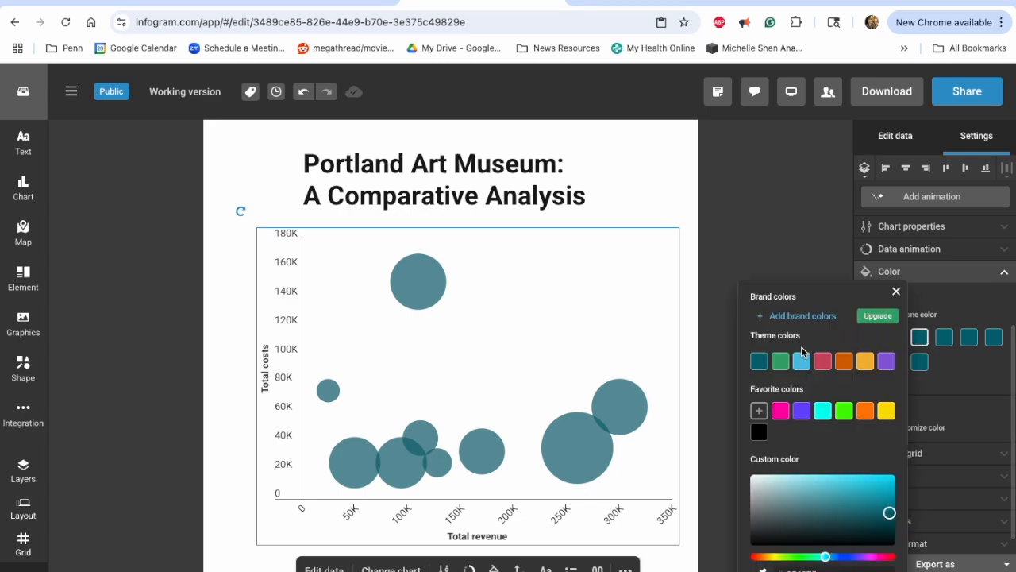
pyautogui.click(799, 413)
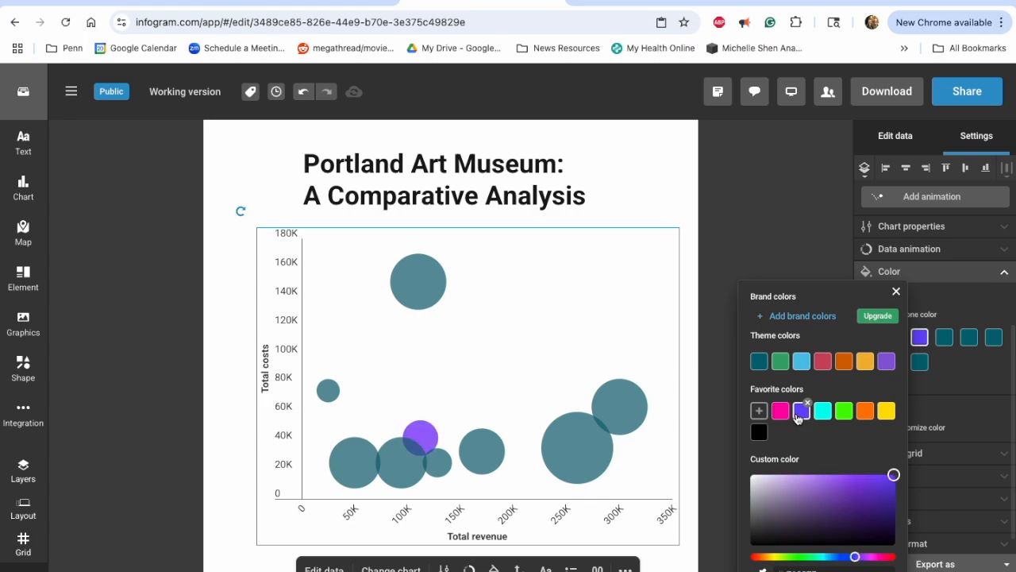
pyautogui.click(715, 334)
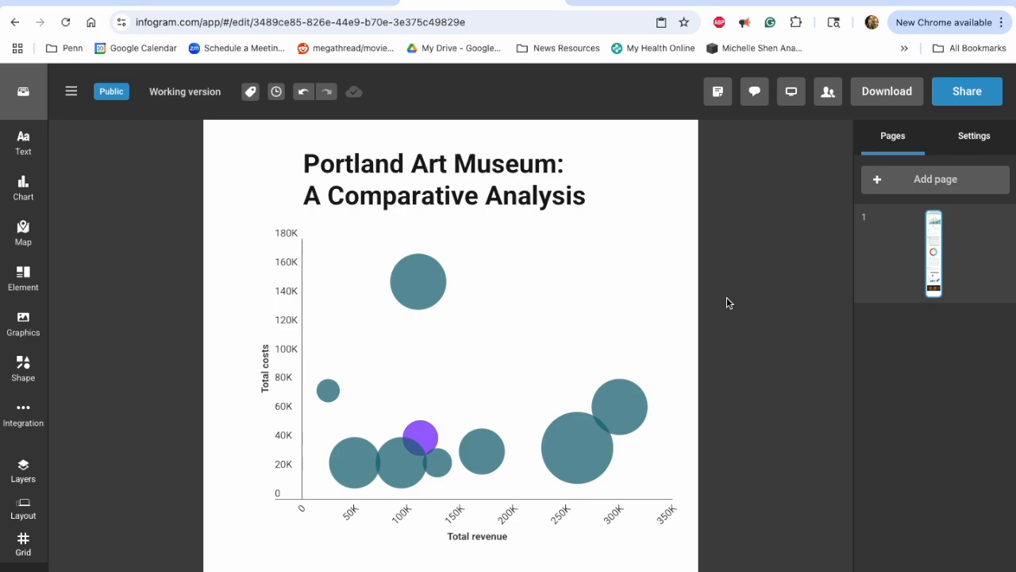
# - Review the whole infographic, from the population charts at its start through the veterans and museum sections to its closing image
pyautogui.scroll(4, 729, 303)
pyautogui.scroll(10, 729, 303)
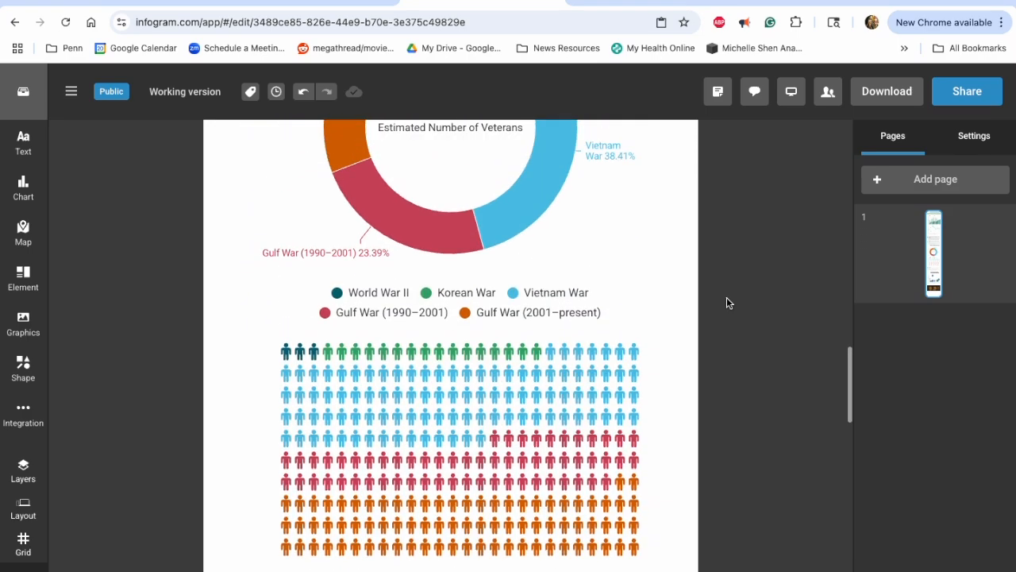
pyautogui.scroll(2, 726, 302)
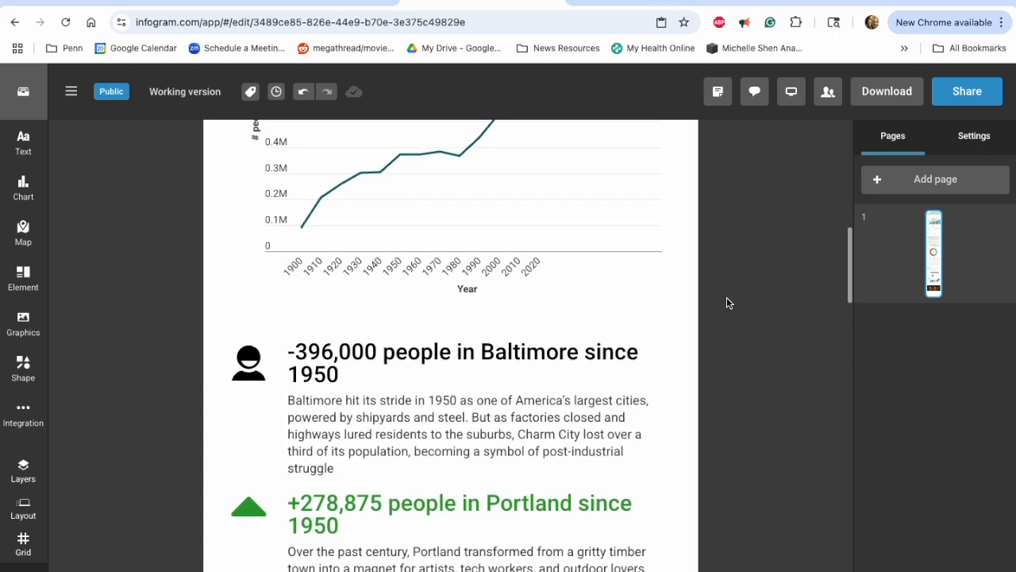
pyautogui.scroll(10, 726, 303)
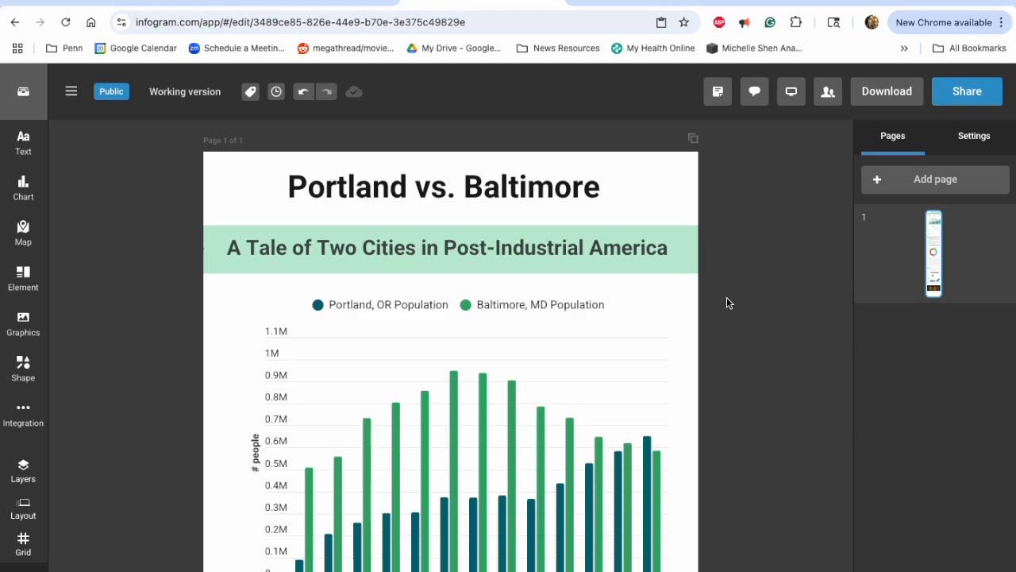
pyautogui.scroll(-3, 669, 431)
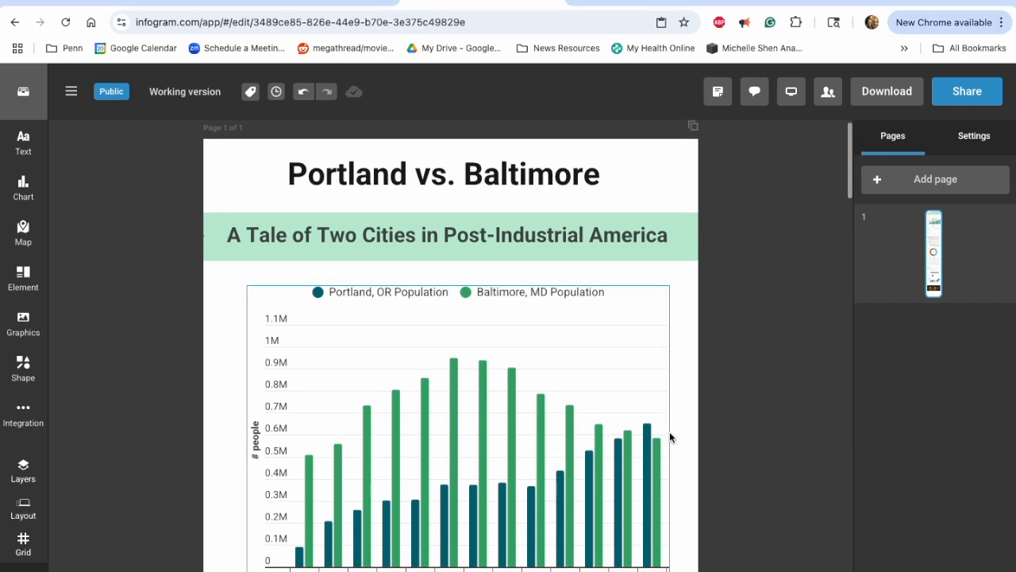
pyautogui.scroll(-1, 745, 467)
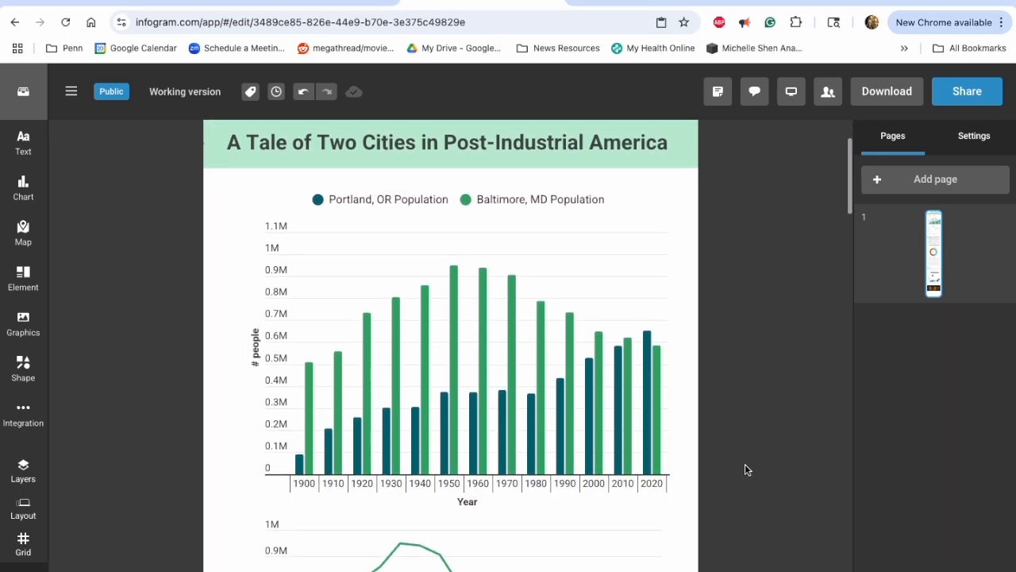
pyautogui.scroll(-10, 744, 468)
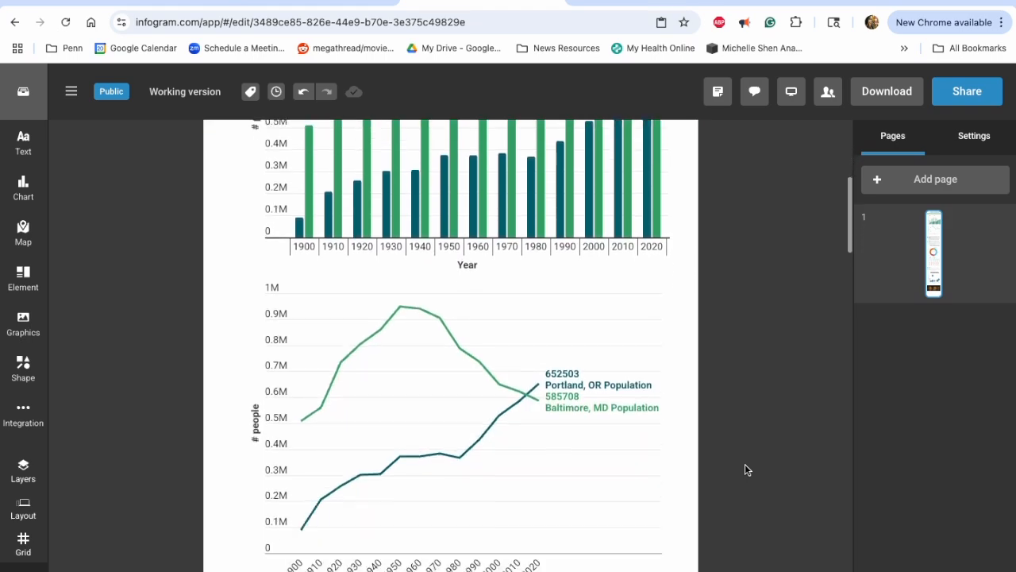
pyautogui.scroll(-15, 744, 469)
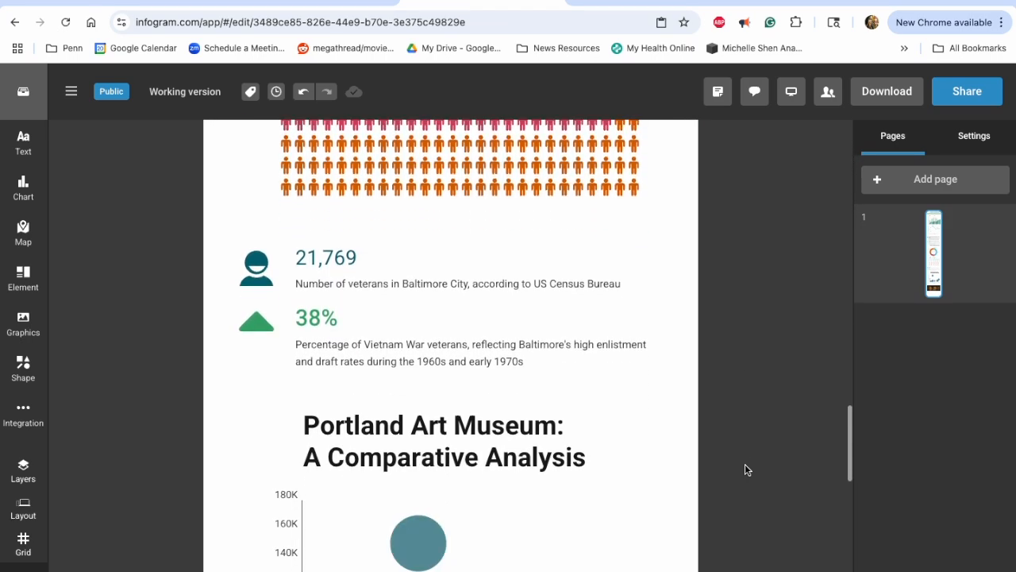
pyautogui.scroll(-3, 744, 469)
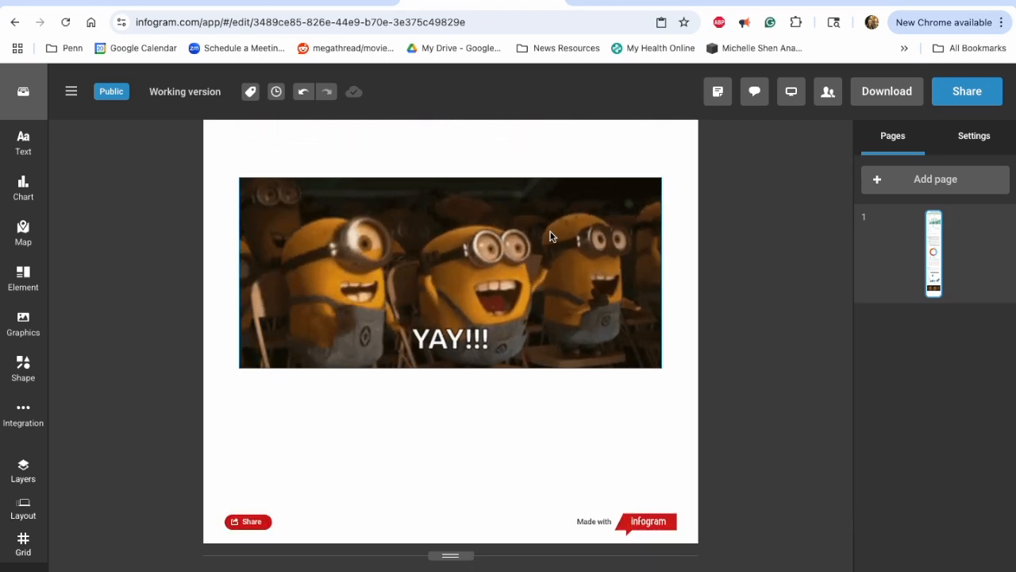